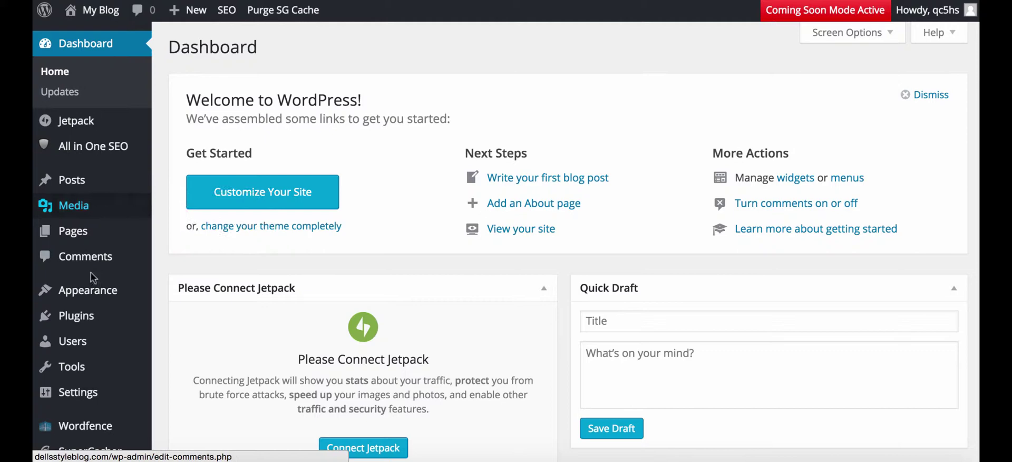
# Search the plugin directory for 'caldera forms' and install the Caldera Forms 1.3.0.2 plugin
pyautogui.moveTo(91, 311)
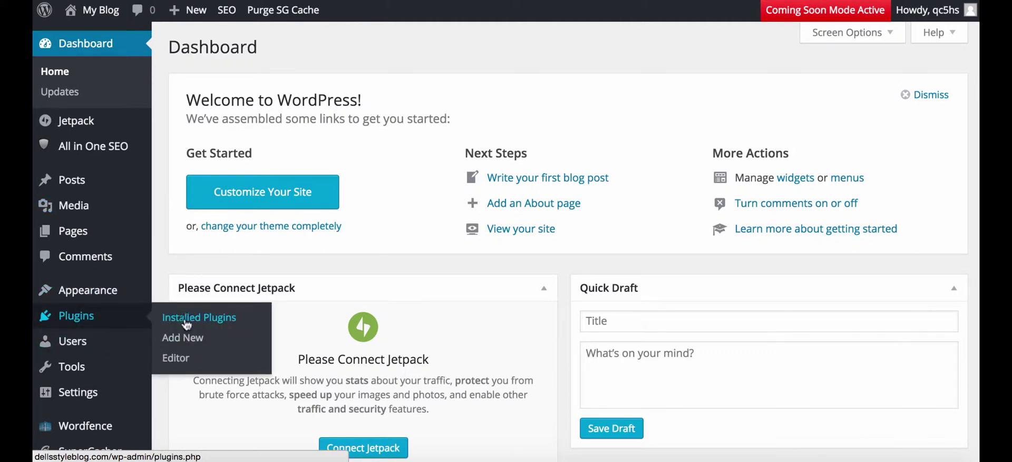
pyautogui.click(185, 338)
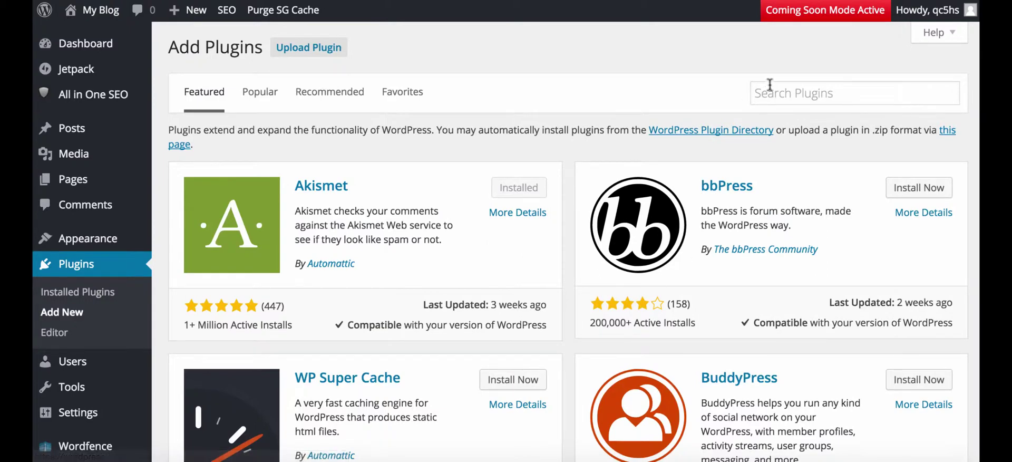
pyautogui.click(779, 92)
pyautogui.write('c')
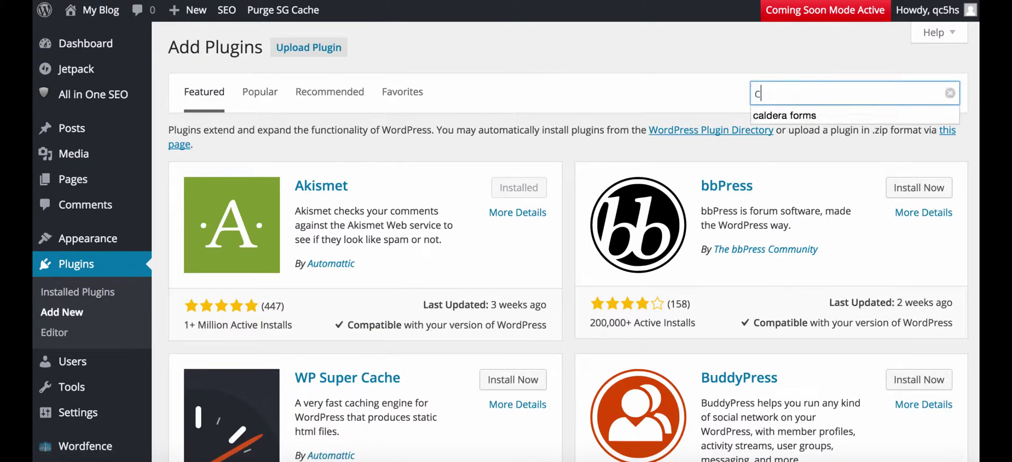
pyautogui.write('a')
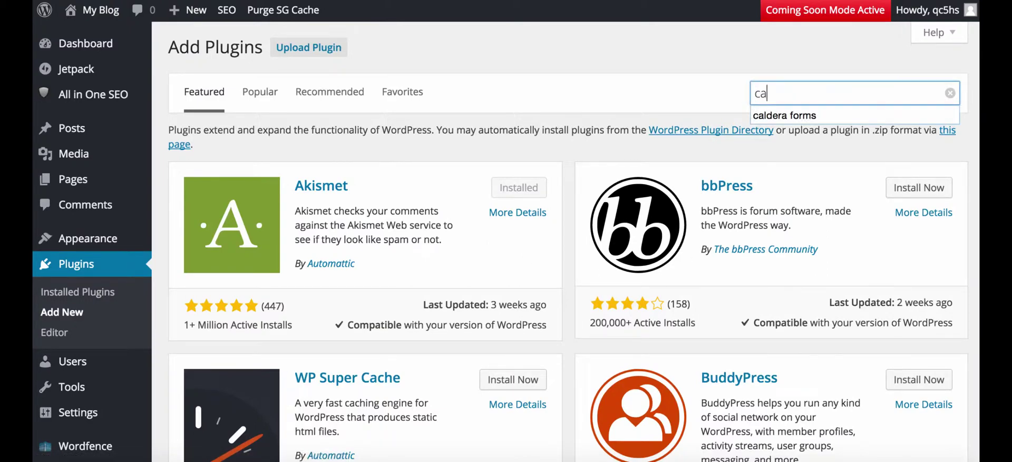
pyautogui.click(791, 118)
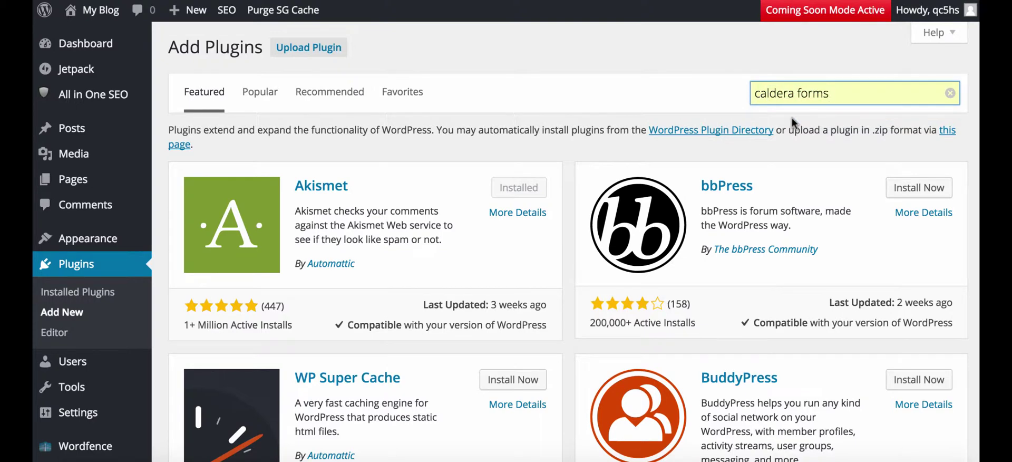
pyautogui.press('Return')
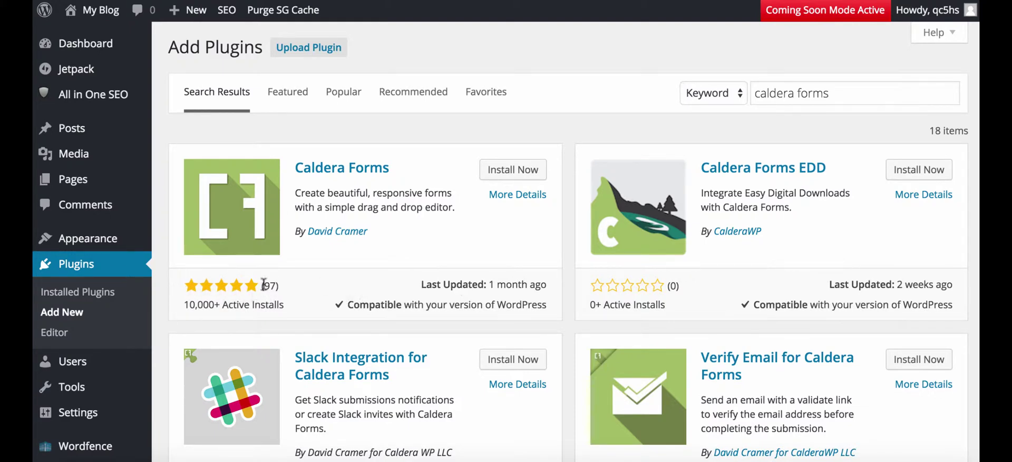
pyautogui.click(506, 177)
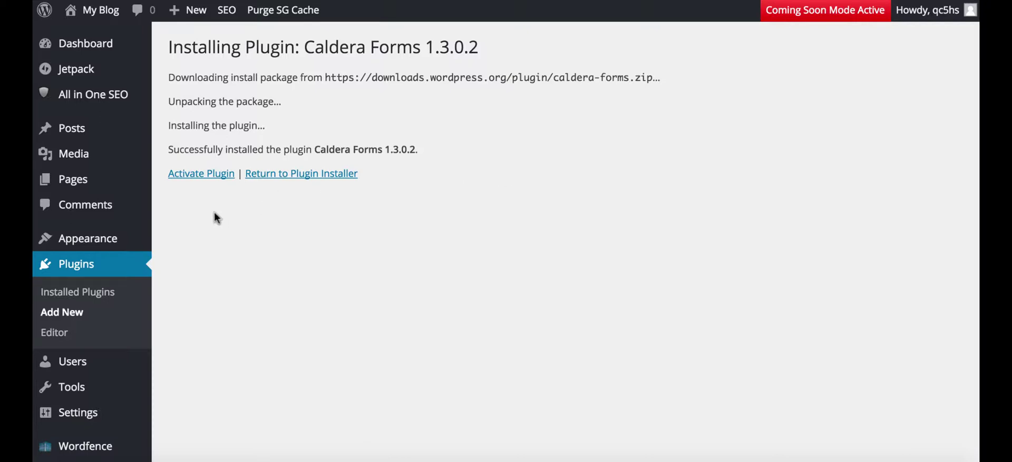
# Activate Caldera Forms and view its Forms list, which has no forms yet
pyautogui.click(199, 179)
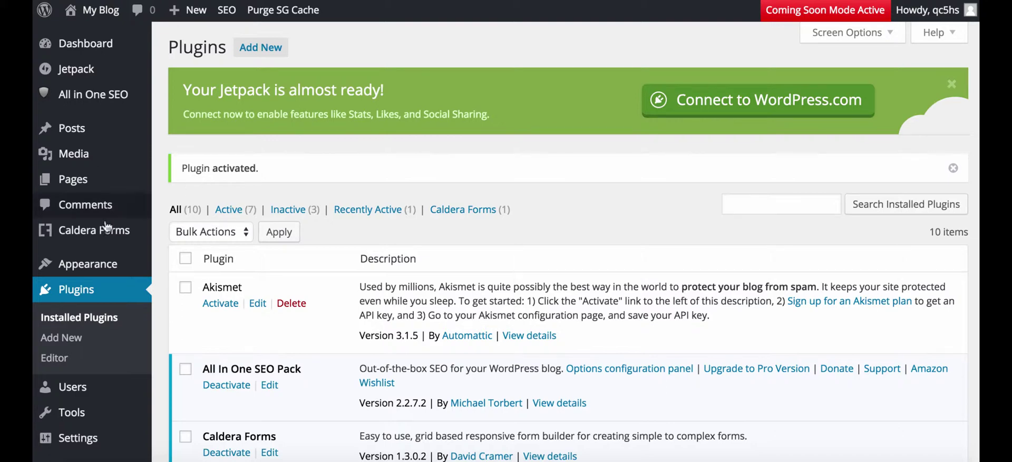
pyautogui.moveTo(77, 235)
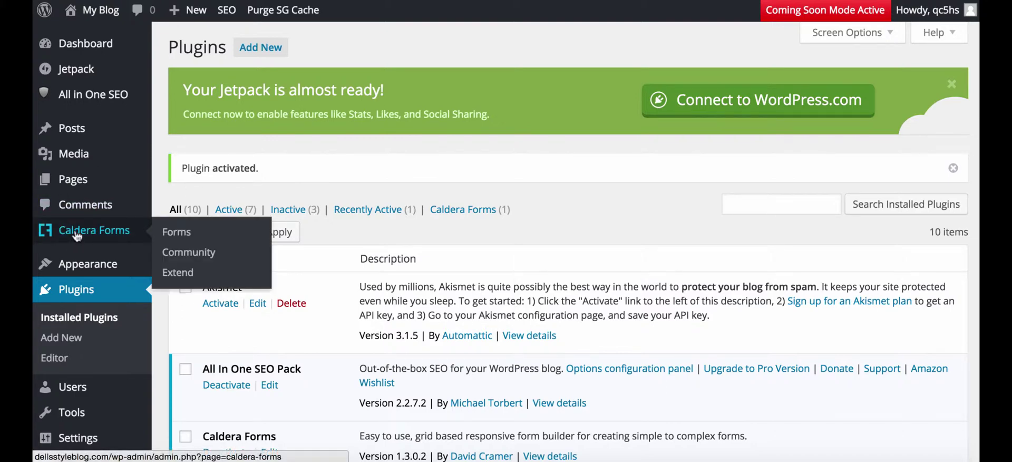
pyautogui.click(76, 235)
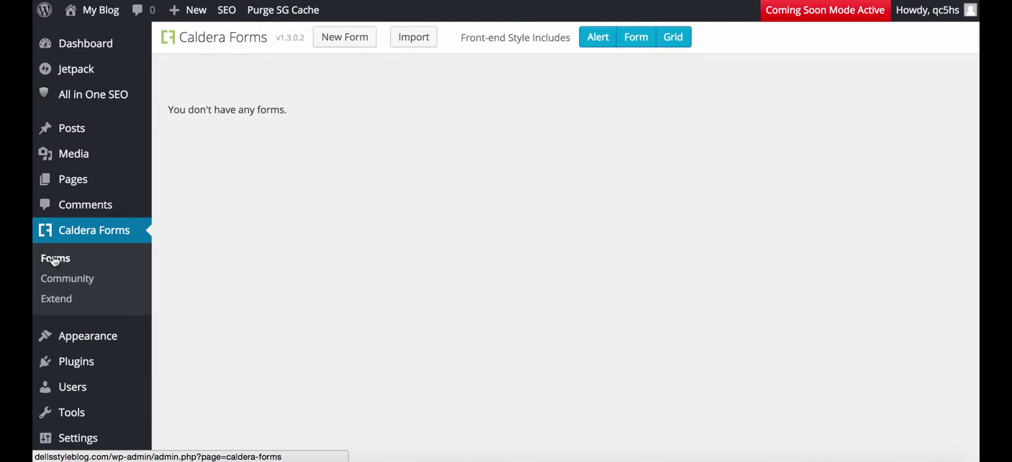
# Create form 'Application', described 'Online Application for employment', from the Starter Contact Form template
pyautogui.click(344, 38)
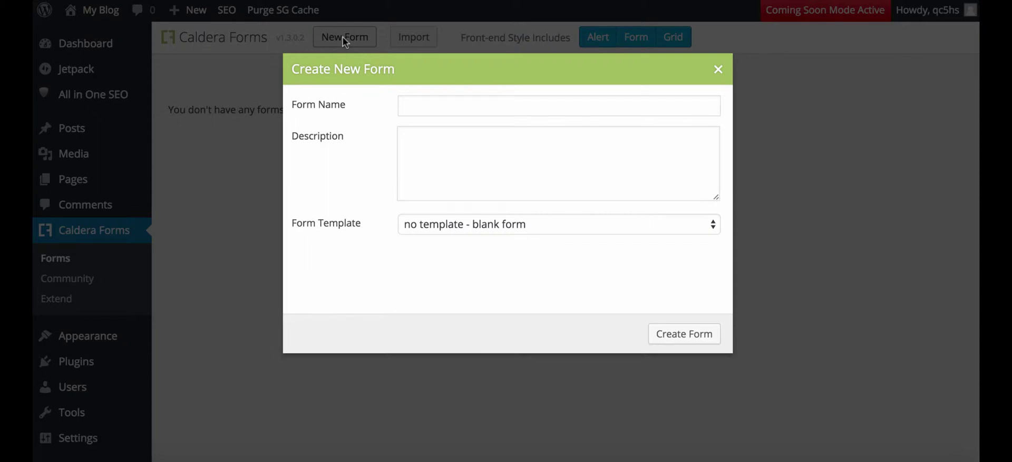
pyautogui.click(424, 101)
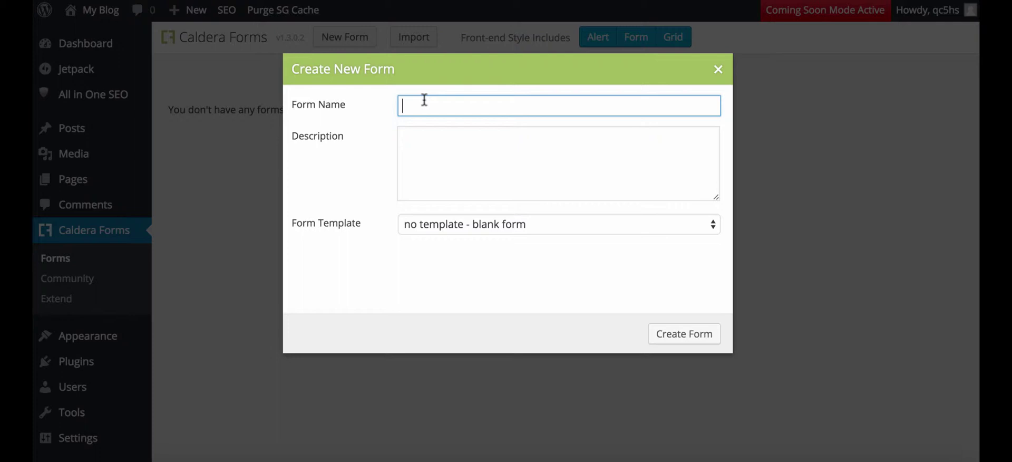
pyautogui.write('A')
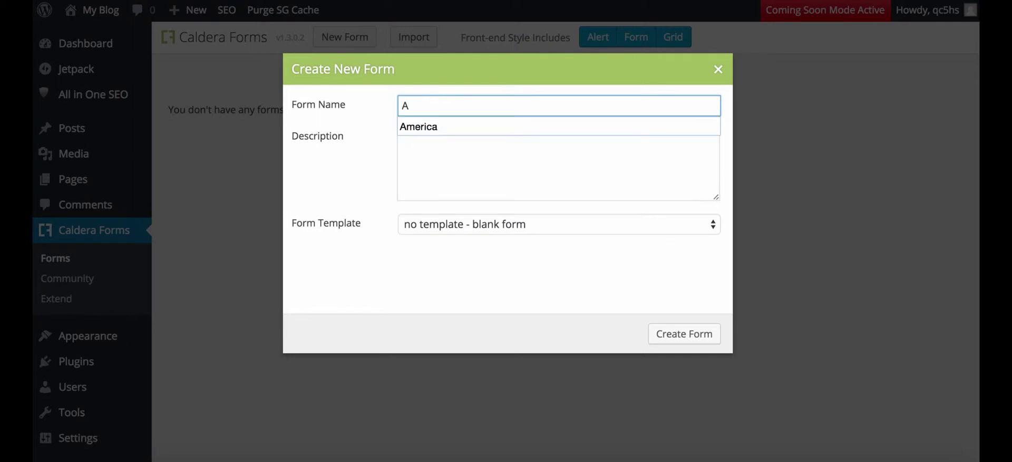
pyautogui.write('pplic')
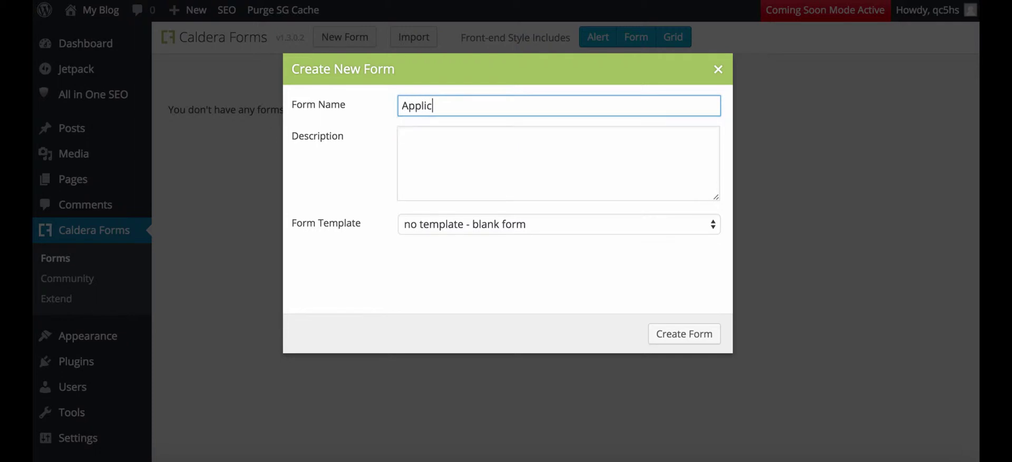
pyautogui.write('ation')
pyautogui.click(427, 136)
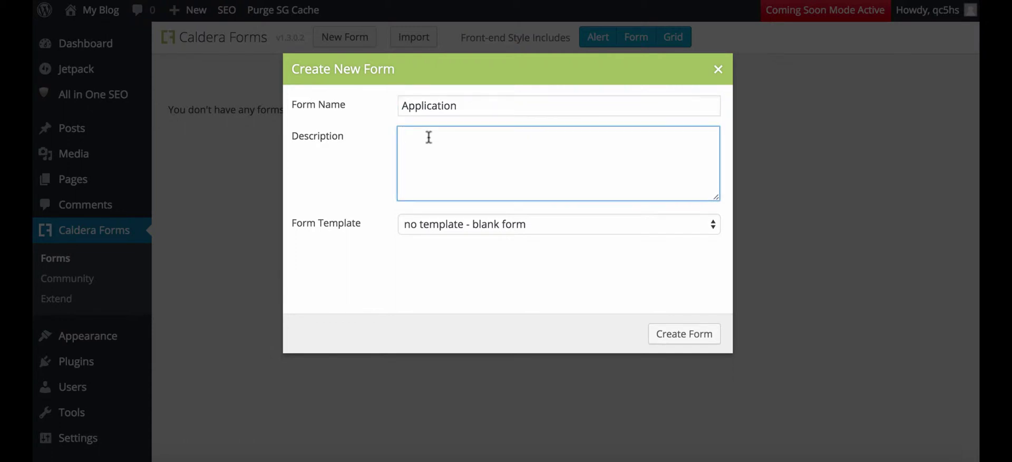
pyautogui.write('Online Application f')
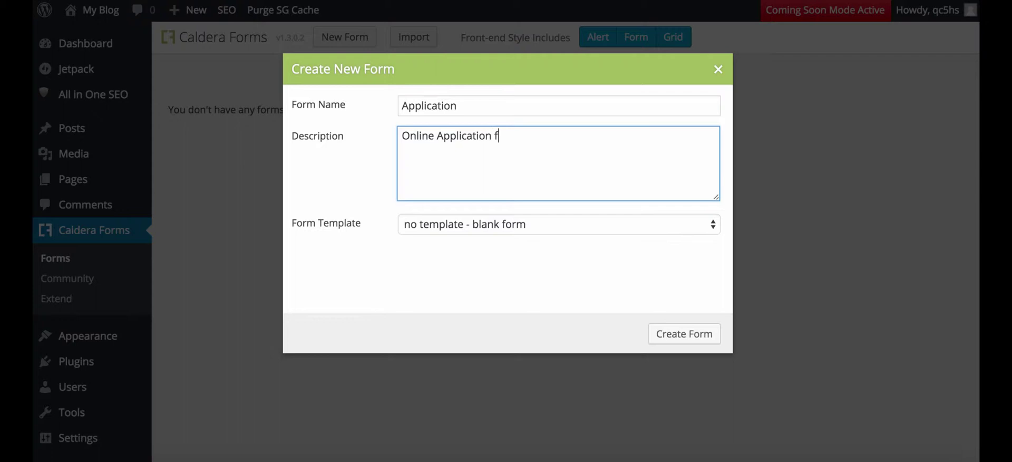
pyautogui.write('or employment')
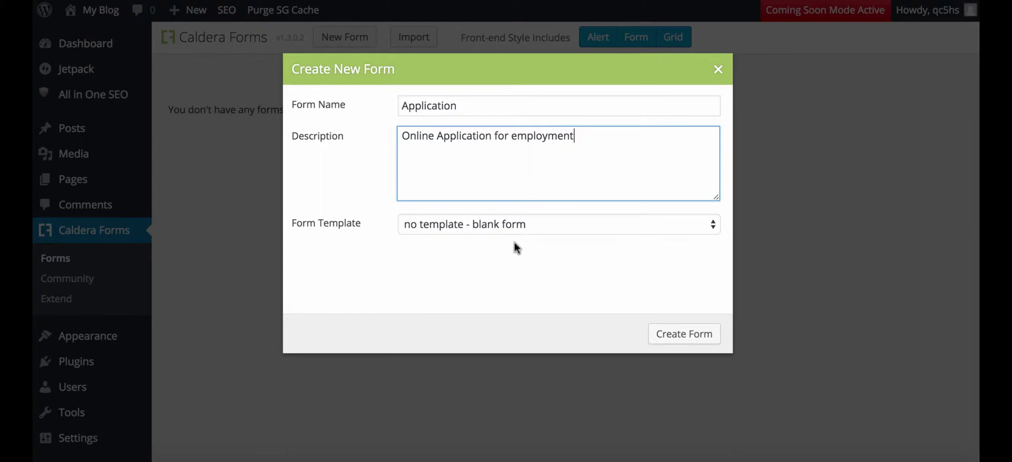
pyautogui.click(555, 226)
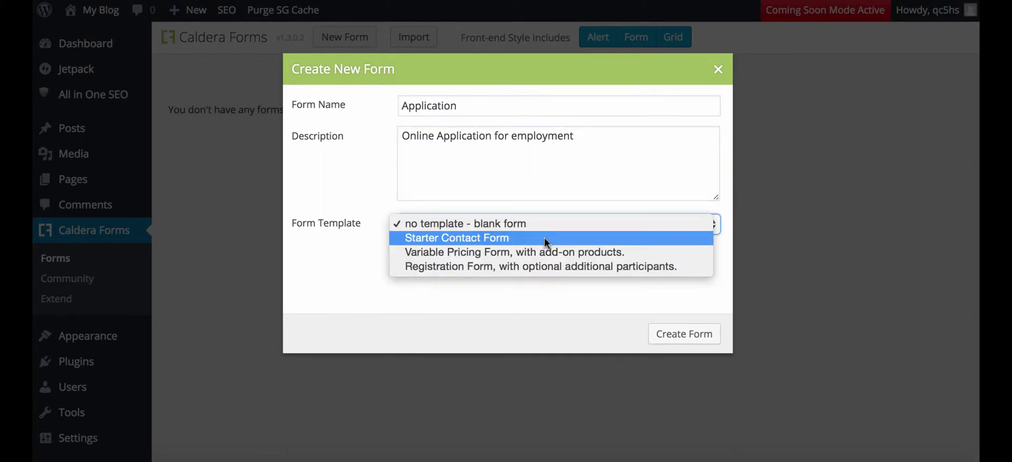
pyautogui.click(544, 237)
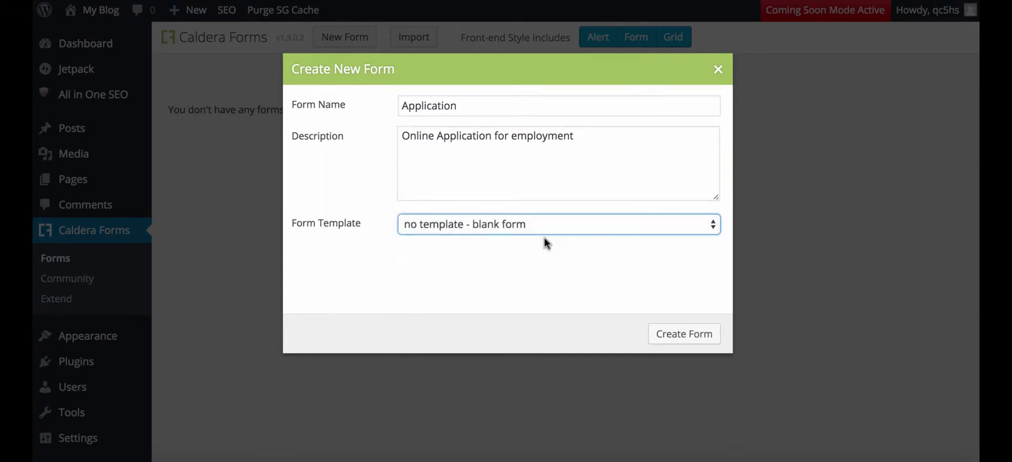
pyautogui.click(675, 335)
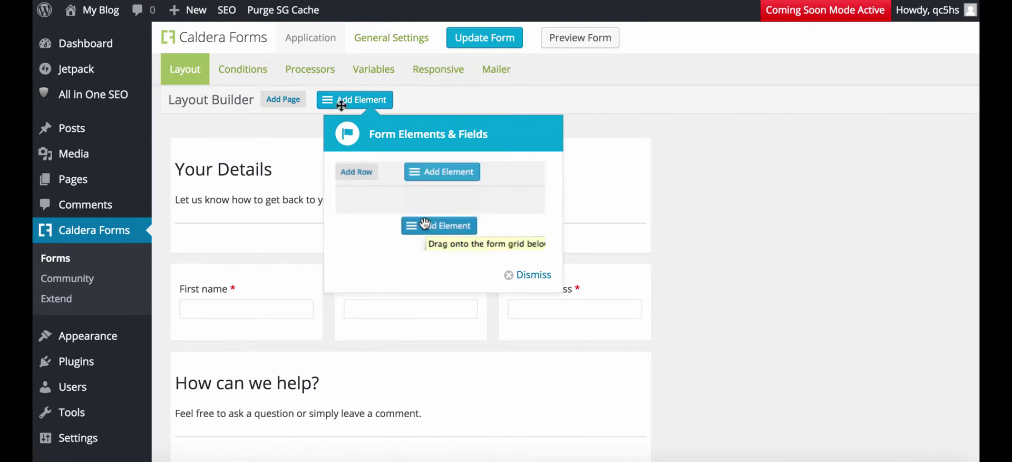
# Dismiss the Form Elements & Fields guide popup over the layout builder
pyautogui.moveTo(340, 99)
pyautogui.mouseDown()
pyautogui.moveTo(277, 309)
pyautogui.moveTo(358, 92)
pyautogui.moveTo(343, 102)
pyautogui.moveTo(353, 100)
pyautogui.mouseUp()
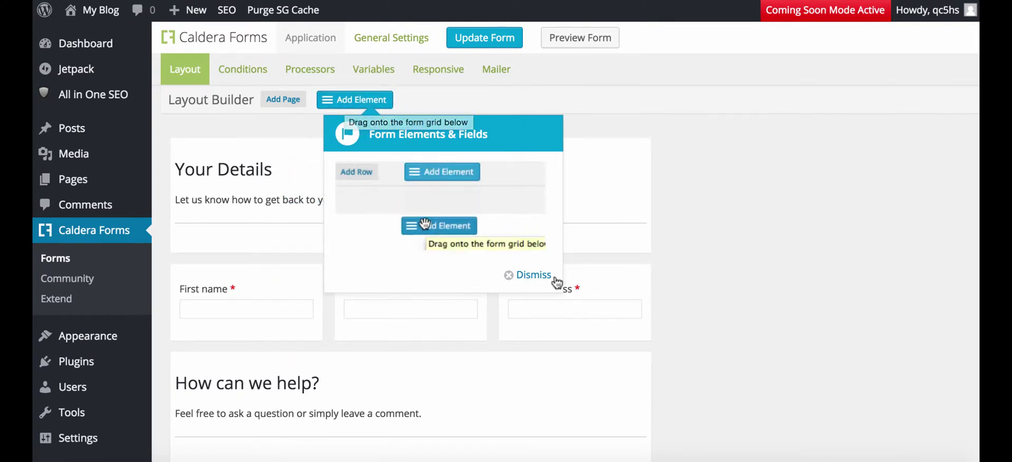
pyautogui.click(532, 275)
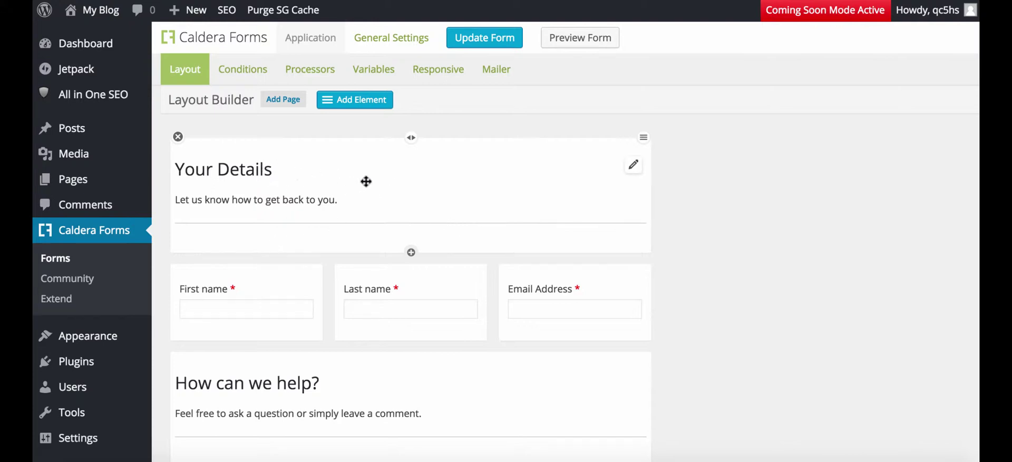
# Change the header's h2 heading from 'Your Details' to 'Apply Here'
pyautogui.click(634, 167)
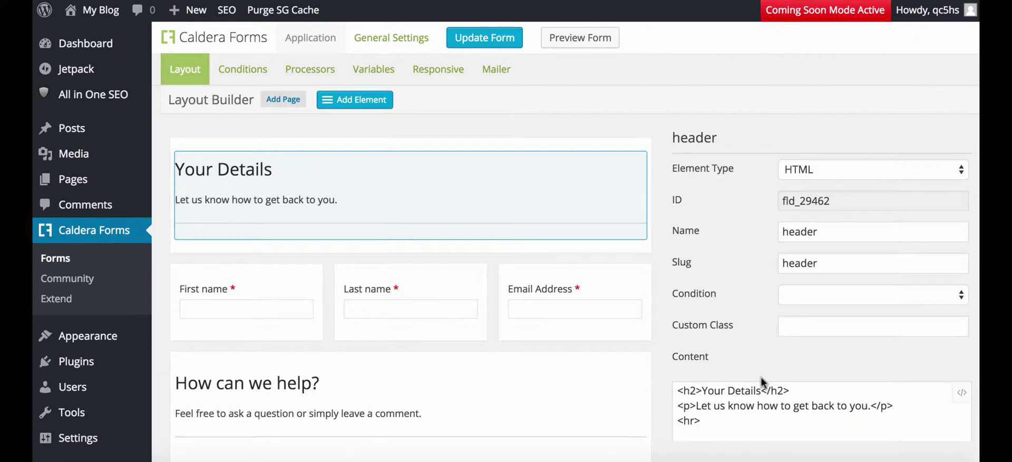
pyautogui.click(761, 390)
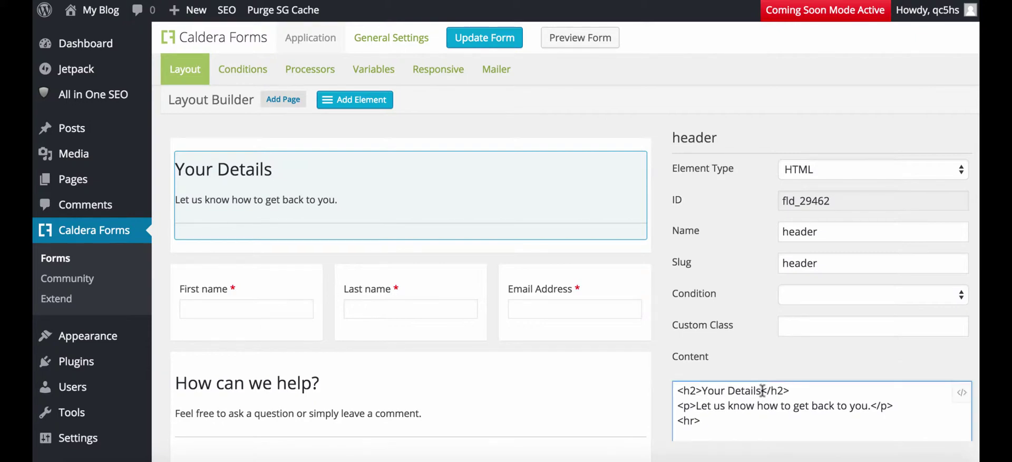
pyautogui.press('BackSpace')
pyautogui.press('BackSpace')
pyautogui.press('BackSpace')
pyautogui.press('BackSpace')
pyautogui.press('BackSpace')
pyautogui.press('BackSpace')
pyautogui.press('BackSpace')
pyautogui.press('BackSpace')
pyautogui.press('BackSpace')
pyautogui.press('BackSpace')
pyautogui.press('BackSpace')
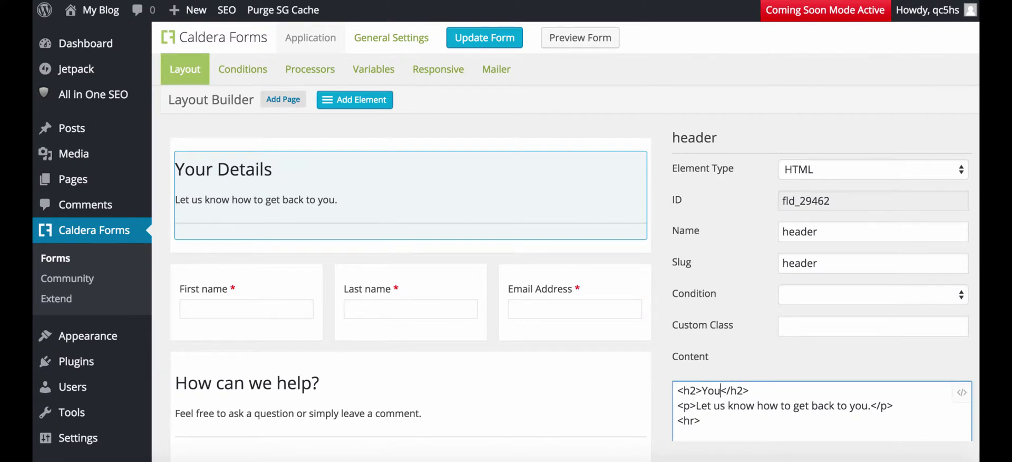
pyautogui.press('BackSpace')
pyautogui.write("Let's learn")
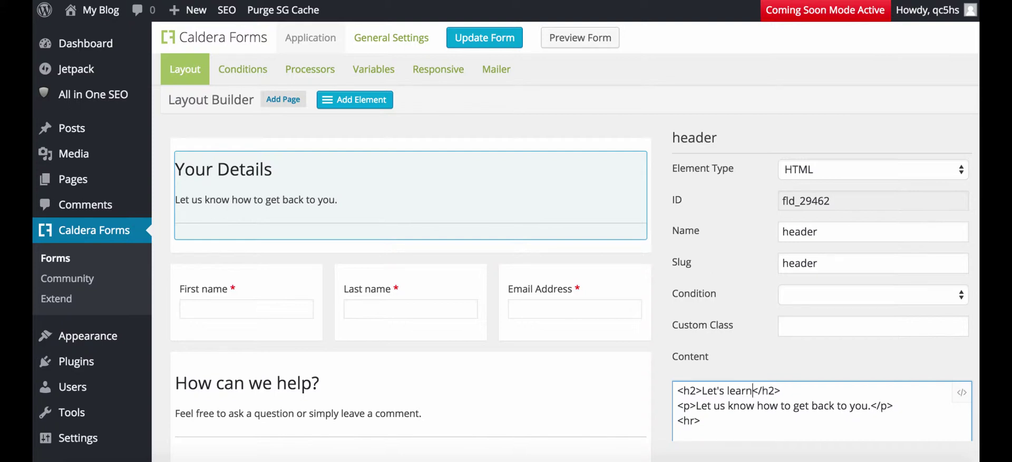
pyautogui.press('BackSpace')
pyautogui.press('BackSpace')
pyautogui.press('BackSpace')
pyautogui.press('BackSpace')
pyautogui.press('BackSpace')
pyautogui.press('BackSpace')
pyautogui.press('BackSpace')
pyautogui.press('BackSpace')
pyautogui.press('BackSpace')
pyautogui.press('BackSpace')
pyautogui.press('BackSpace')
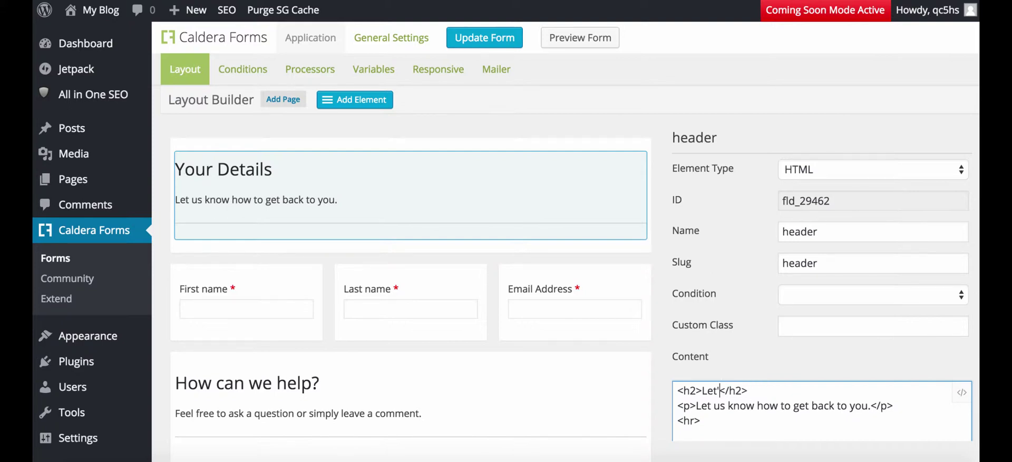
pyautogui.press('BackSpace')
pyautogui.write('>Apply Here')
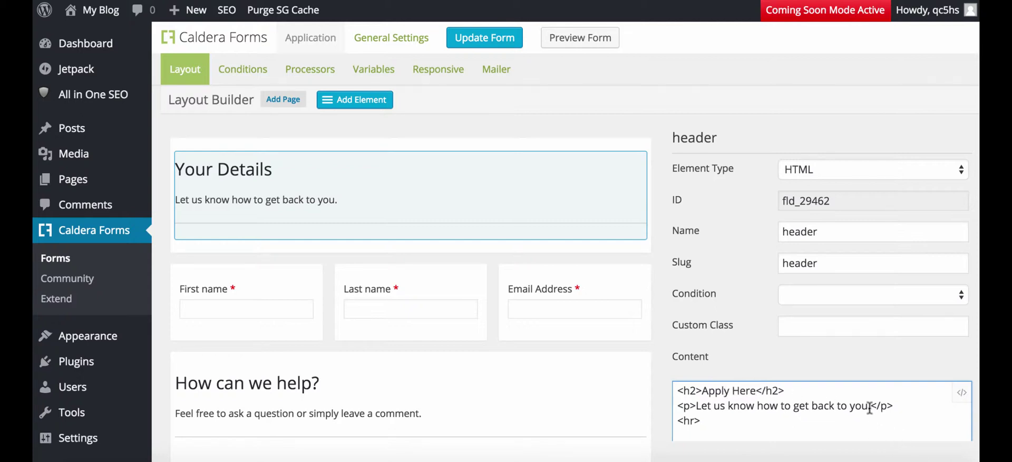
# Replace the header paragraph with 'Let's learn a little more about you' and update the form
pyautogui.moveTo(870, 405); pyautogui.dragTo(728, 404)
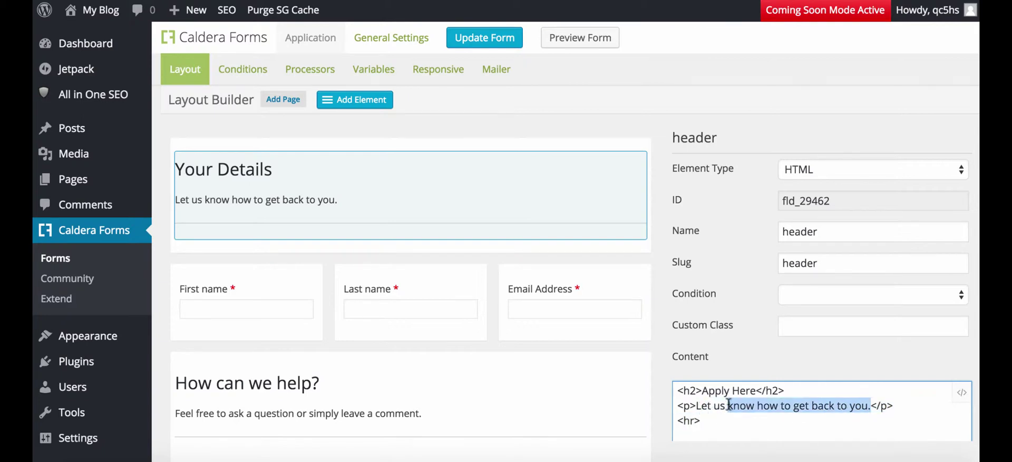
pyautogui.press('BackSpace')
pyautogui.press('BackSpace')
pyautogui.press('BackSpace')
pyautogui.press('BackSpace')
pyautogui.press('BackSpace')
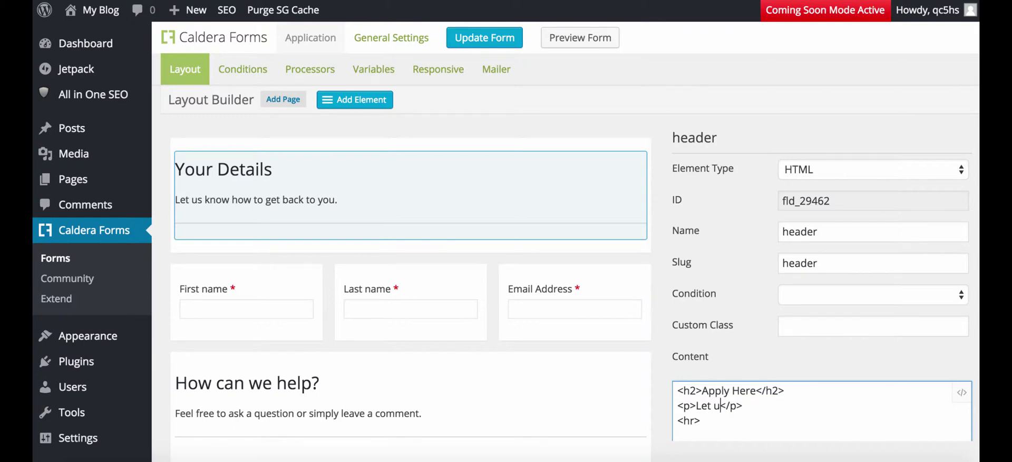
pyautogui.write("'s lear")
pyautogui.write('n a little')
pyautogui.write(' more abou')
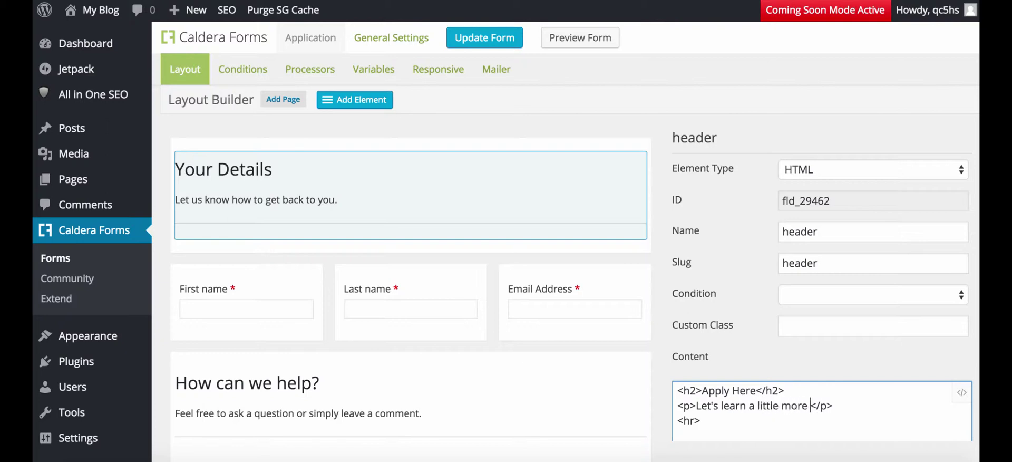
pyautogui.write('t you')
pyautogui.click(495, 43)
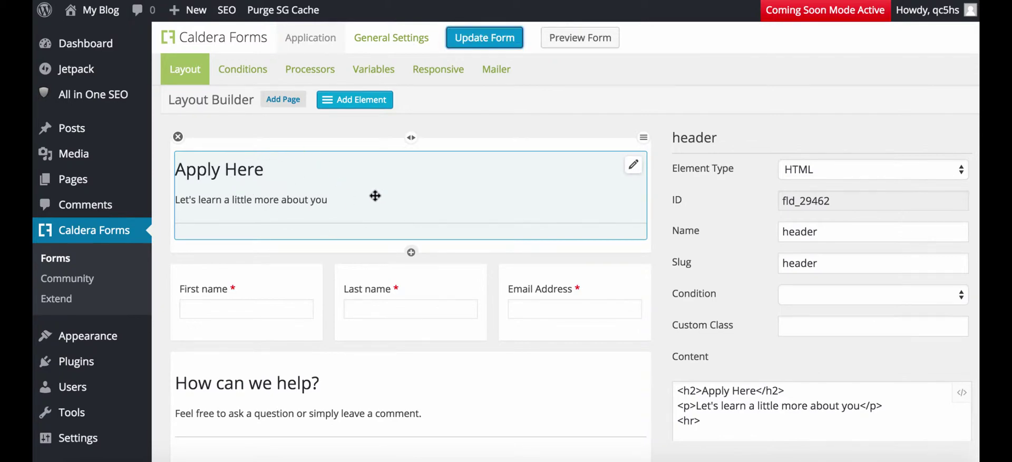
# Merge the name row's columns so First name, Last name and Email Address stack full-width
pyautogui.moveTo(339, 278); pyautogui.dragTo(412, 321)
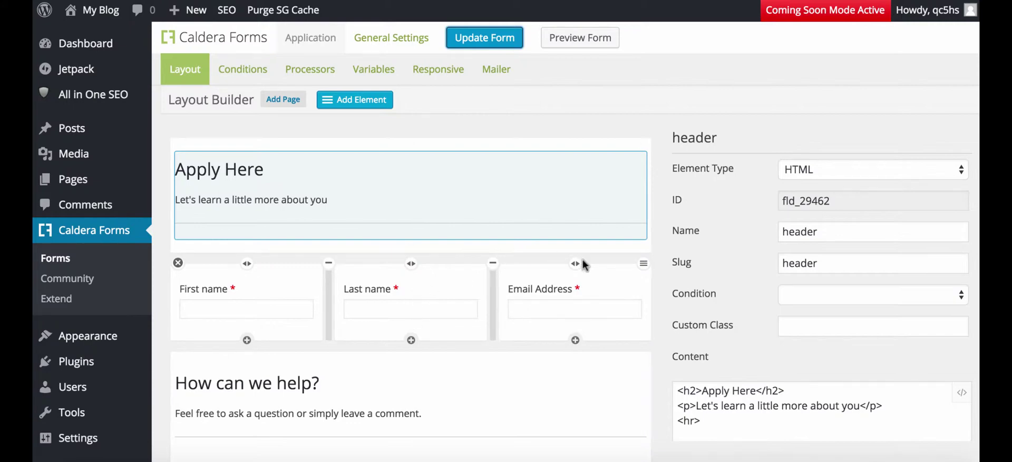
pyautogui.moveTo(580, 285); pyautogui.dragTo(449, 267)
pyautogui.click(493, 264)
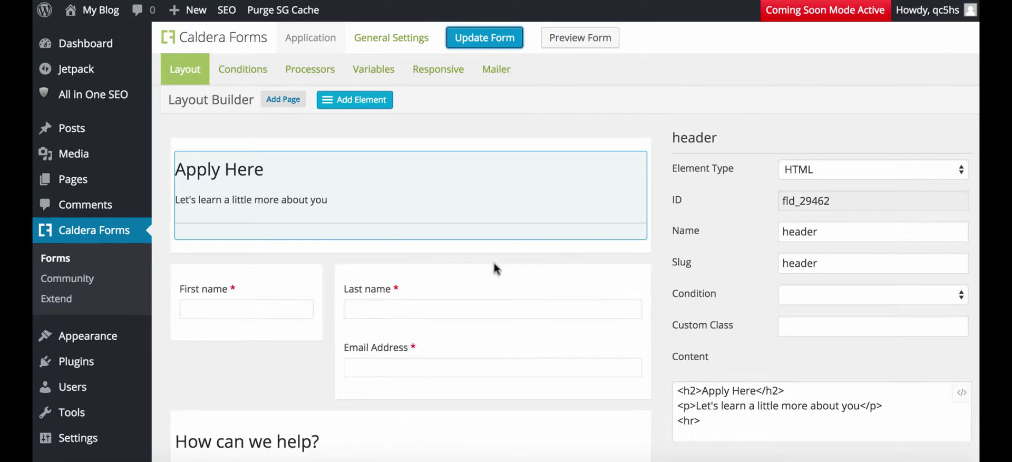
pyautogui.click(329, 263)
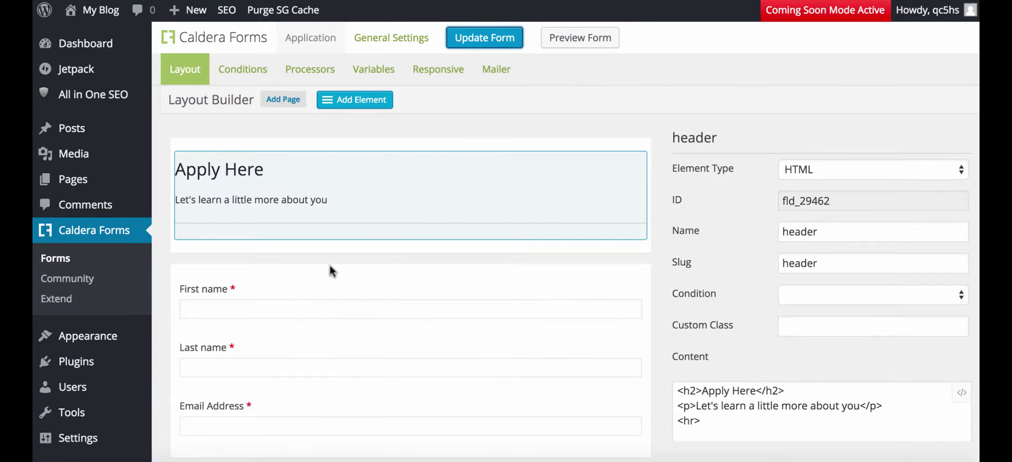
pyautogui.scroll(-3, 331, 270)
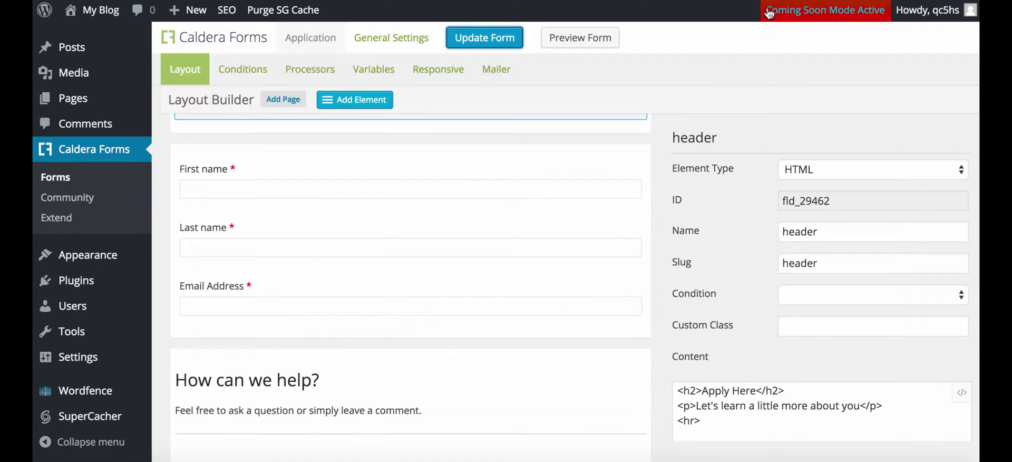
# Update the form and scroll through it on the live Application page
pyautogui.click(499, 40)
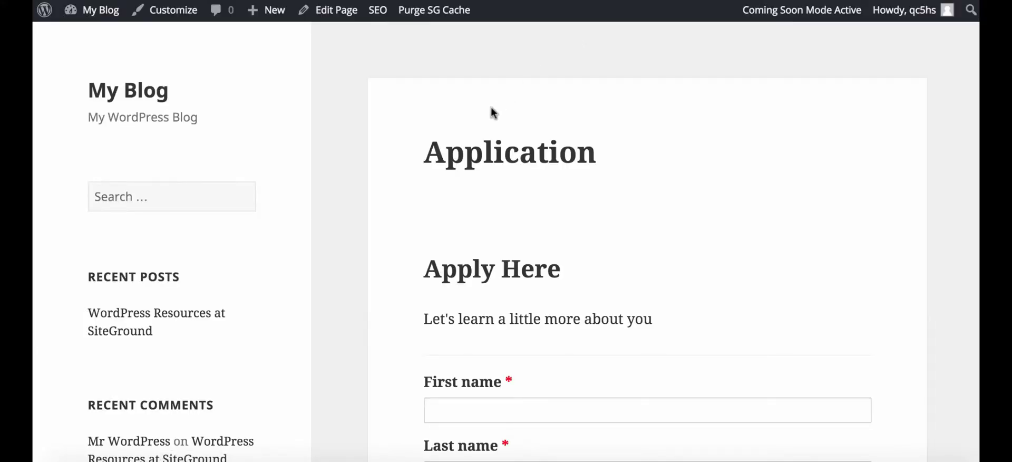
pyautogui.scroll(-5, 493, 112)
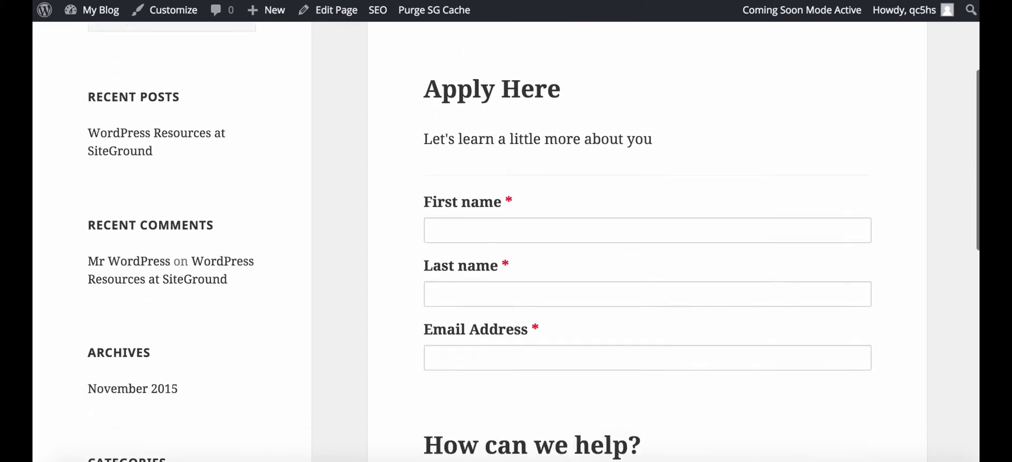
pyautogui.scroll(3, 506, 237)
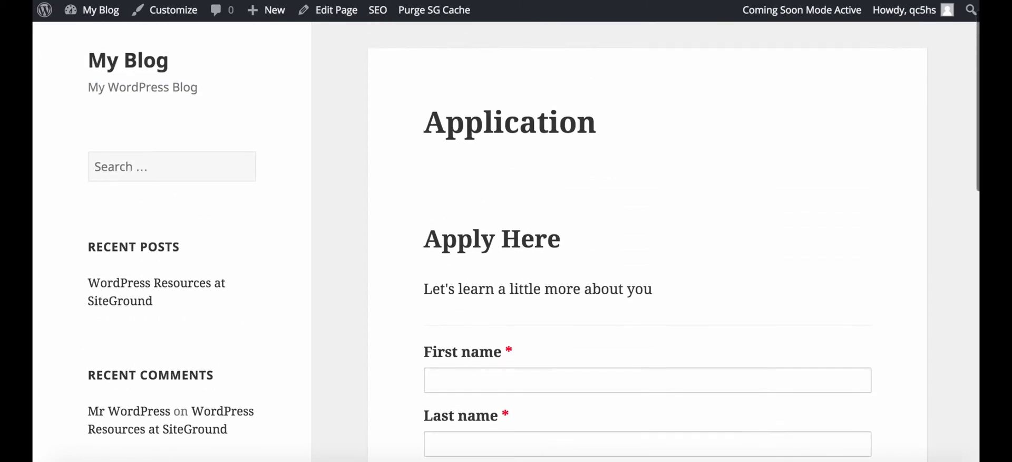
pyautogui.scroll(-3, 506, 237)
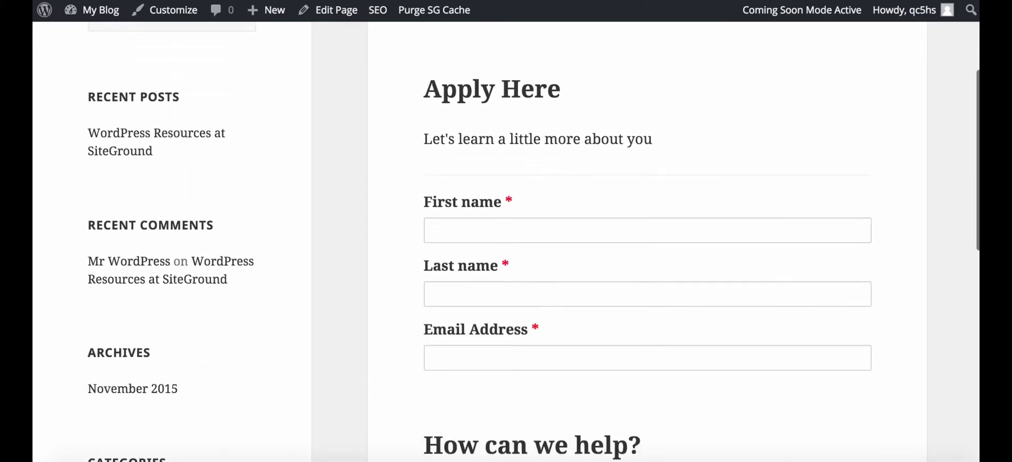
pyautogui.scroll(-5, 506, 237)
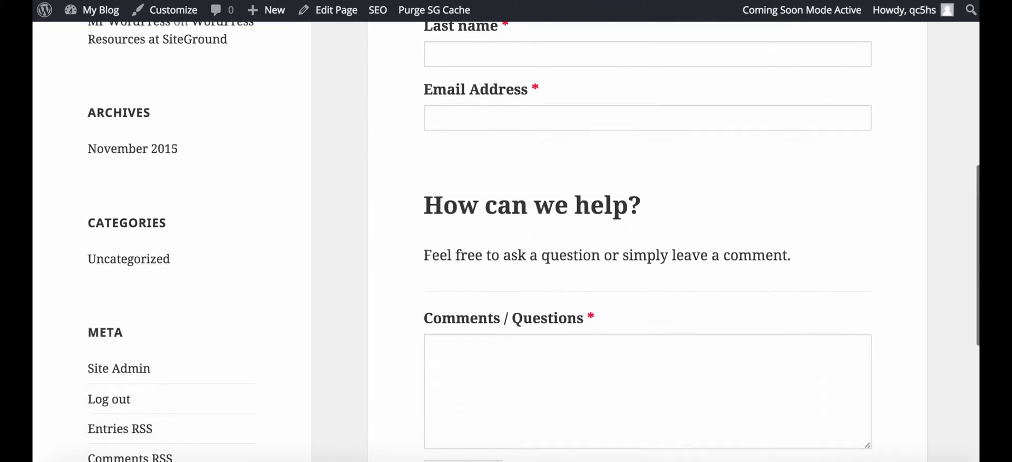
pyautogui.scroll(-2, 506, 237)
pyautogui.scroll(1, 506, 237)
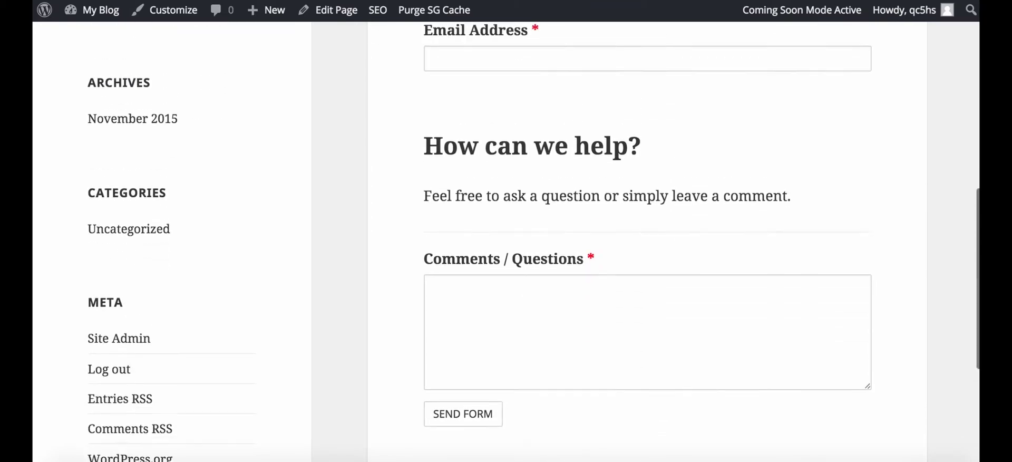
pyautogui.scroll(10, 506, 237)
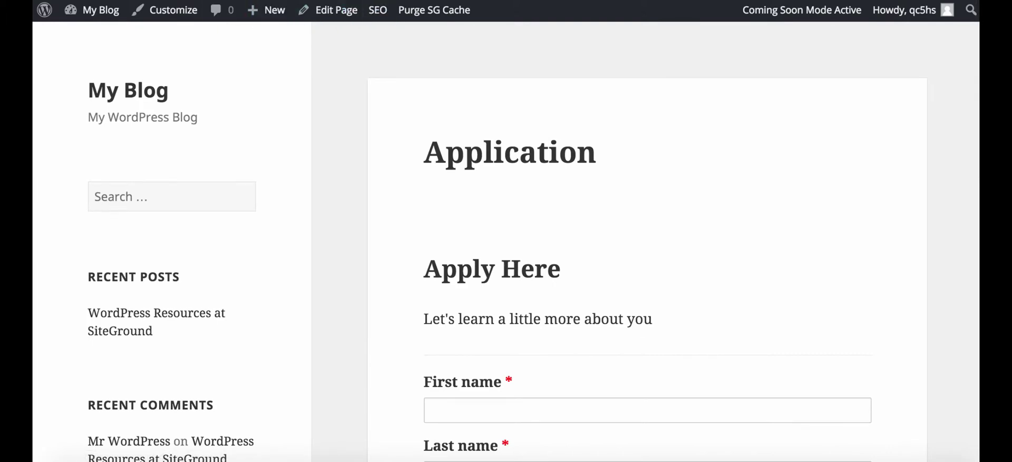
# Back in the editor, rearrange the name row's columns, then delete that row and its fields
pyautogui.hotkey('ctrl', 'w')
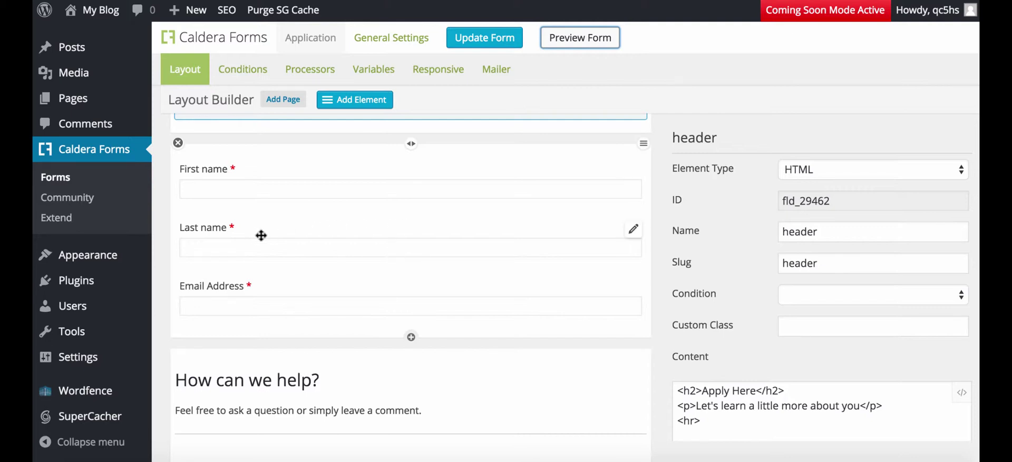
pyautogui.moveTo(298, 228); pyautogui.dragTo(422, 160)
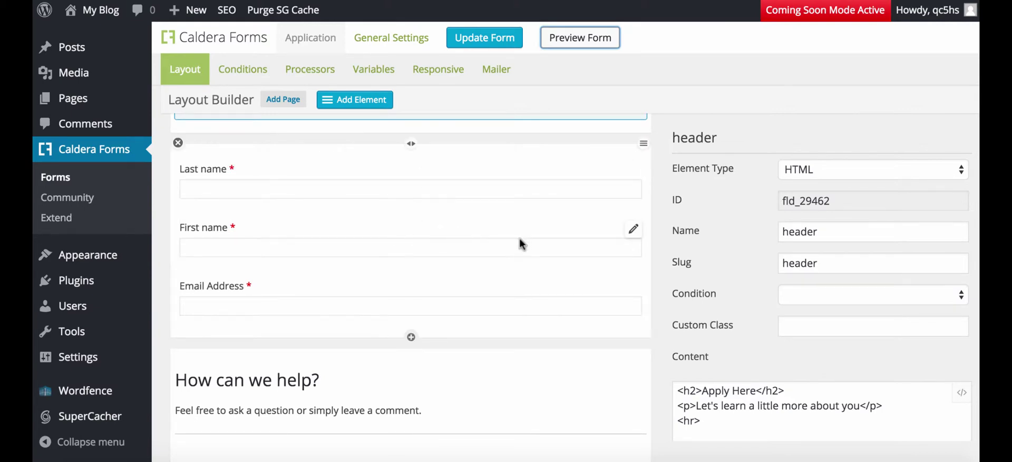
pyautogui.click(411, 143)
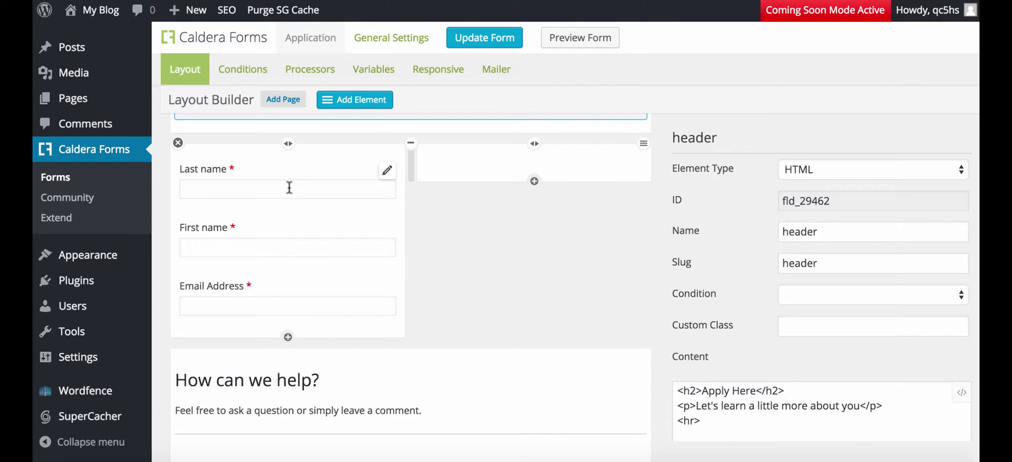
pyautogui.moveTo(309, 182); pyautogui.dragTo(294, 153)
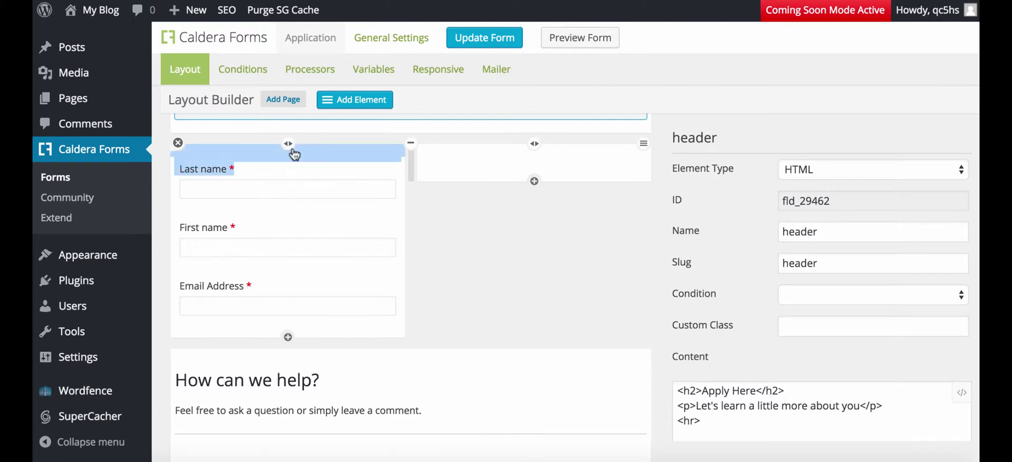
pyautogui.click(288, 144)
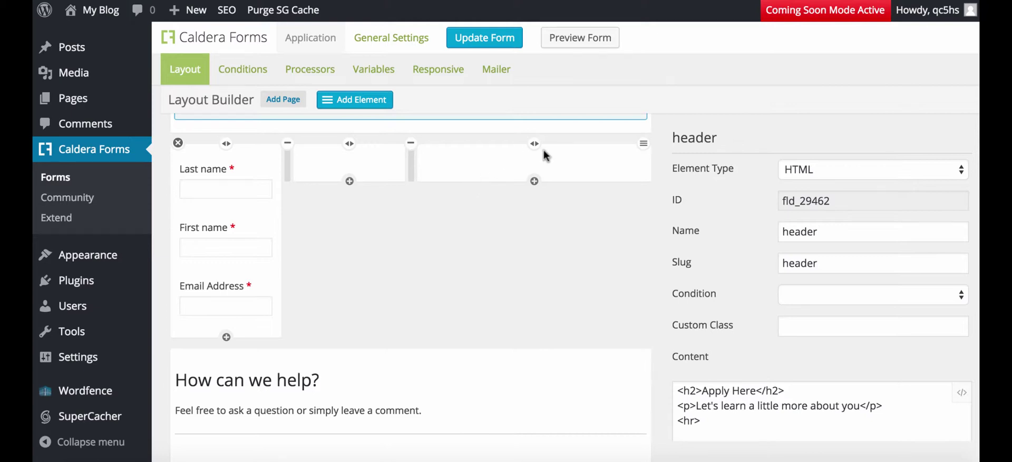
pyautogui.click(534, 143)
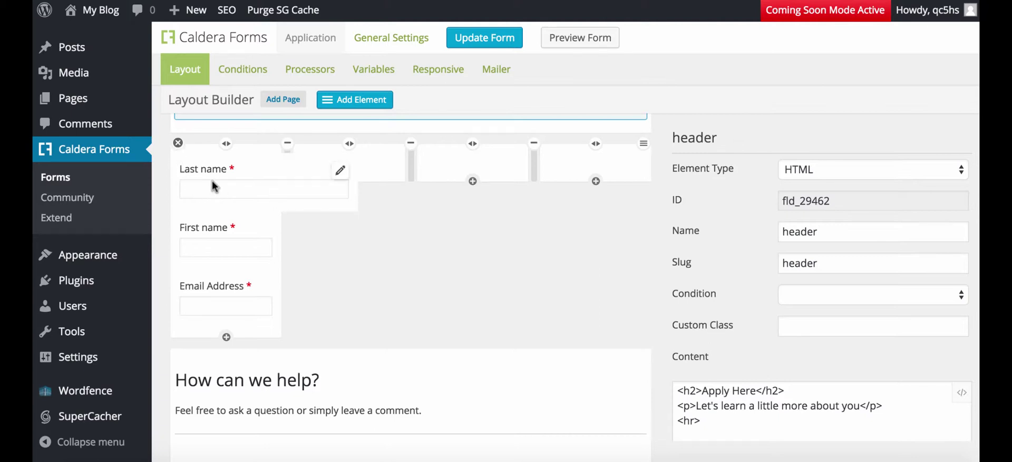
pyautogui.moveTo(212, 180)
pyautogui.mouseDown()
pyautogui.moveTo(371, 184)
pyautogui.moveTo(281, 188)
pyautogui.mouseUp()
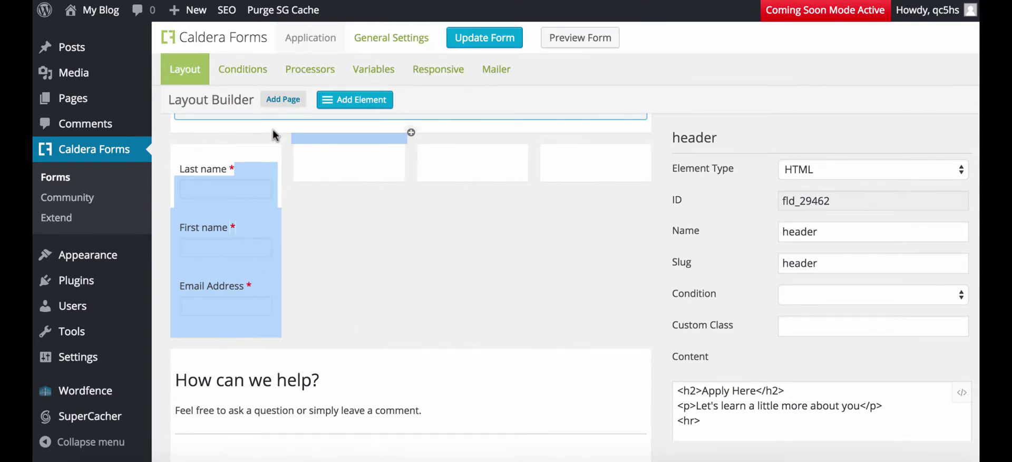
pyautogui.click(178, 143)
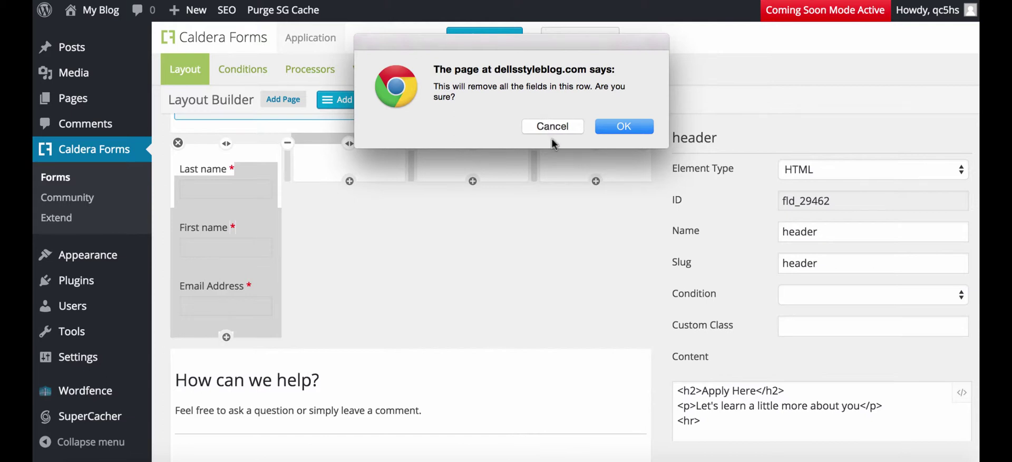
pyautogui.click(621, 126)
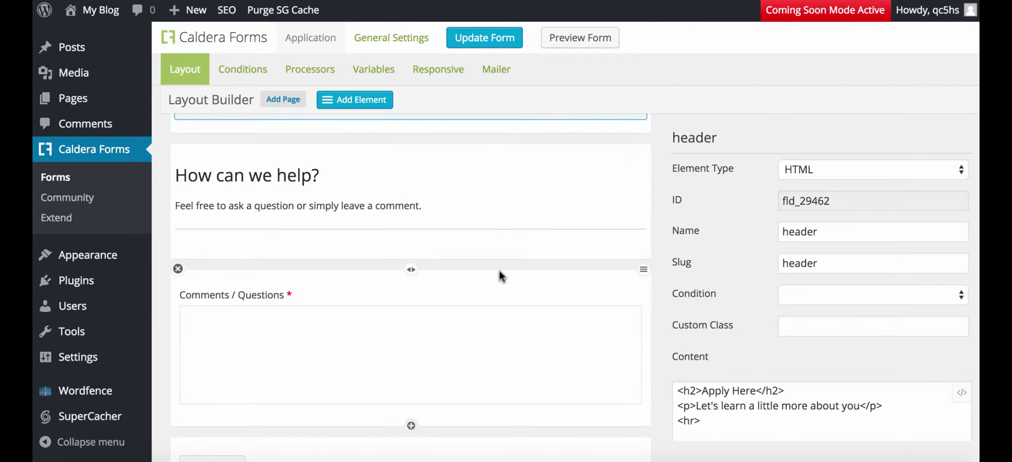
# Add a new empty row and drag it up directly beneath the Apply Here header
pyautogui.scroll(-3, 499, 270)
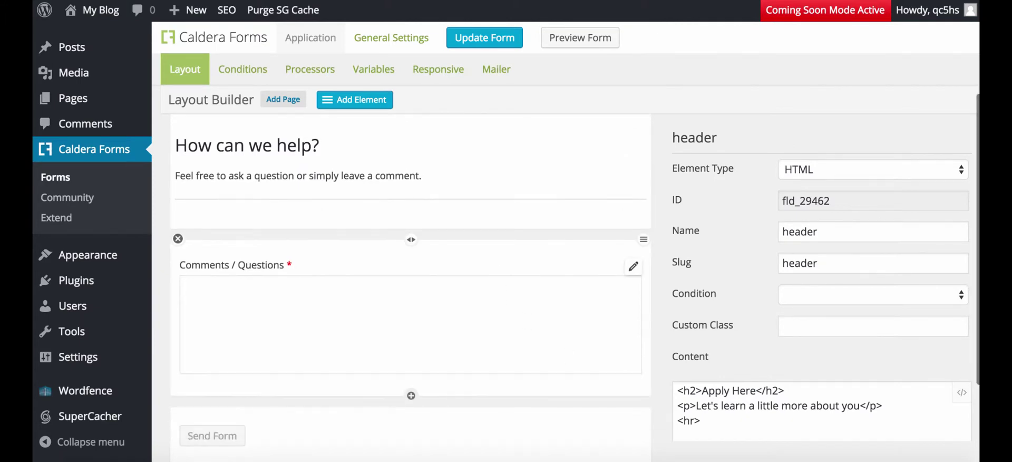
pyautogui.scroll(-1, 429, 396)
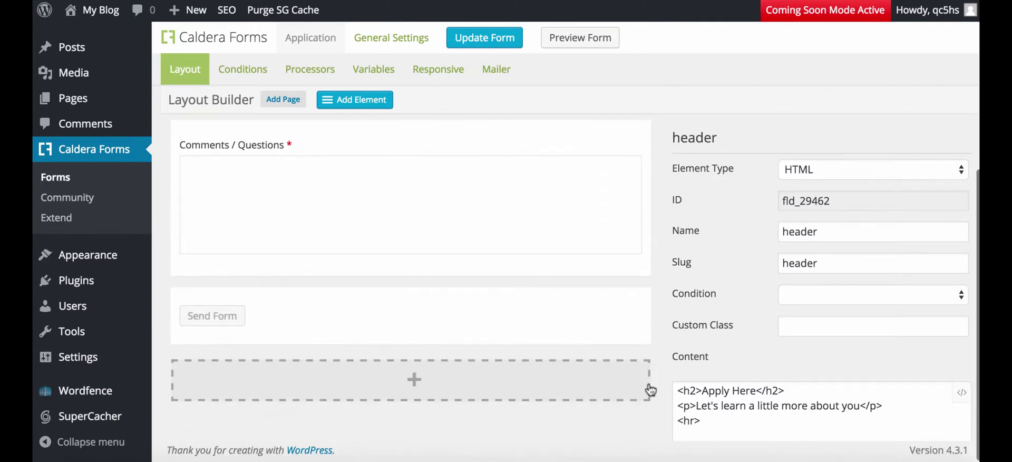
pyautogui.click(414, 380)
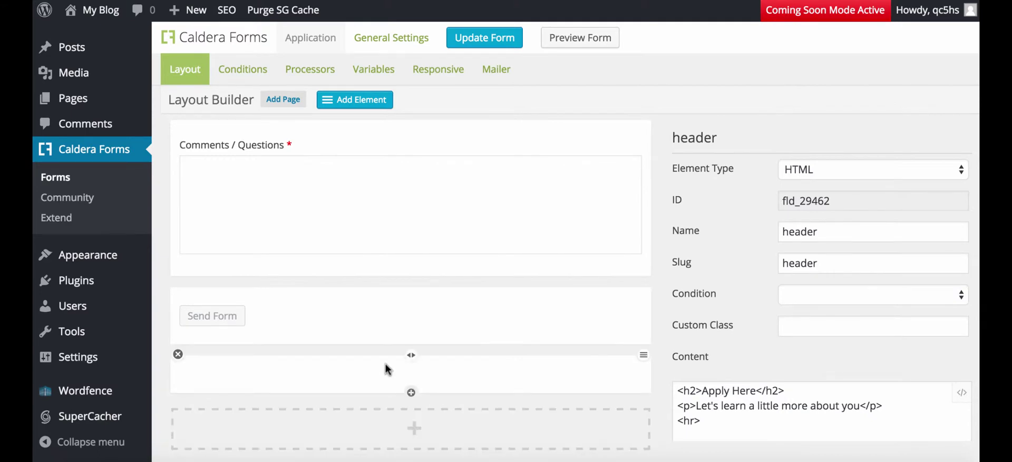
pyautogui.moveTo(386, 350); pyautogui.dragTo(380, 367)
pyautogui.moveTo(640, 359); pyautogui.dragTo(615, 149)
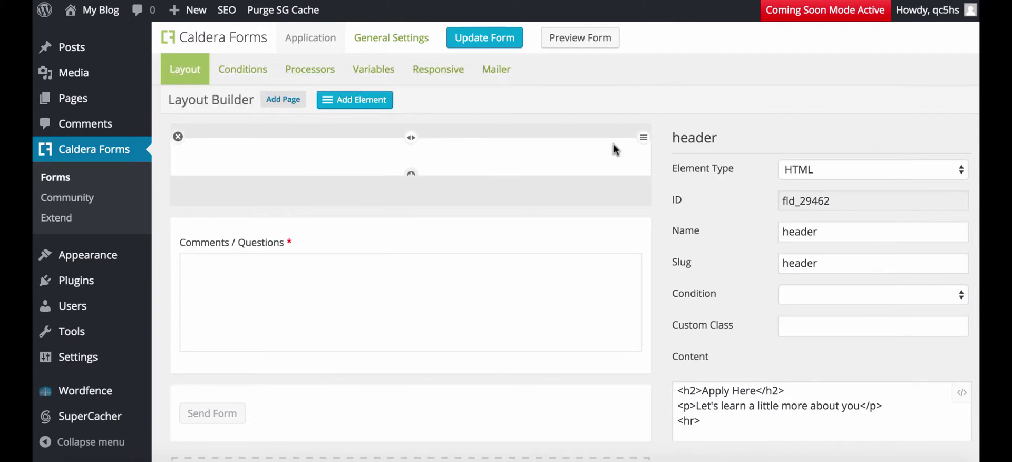
pyautogui.scroll(5, 614, 149)
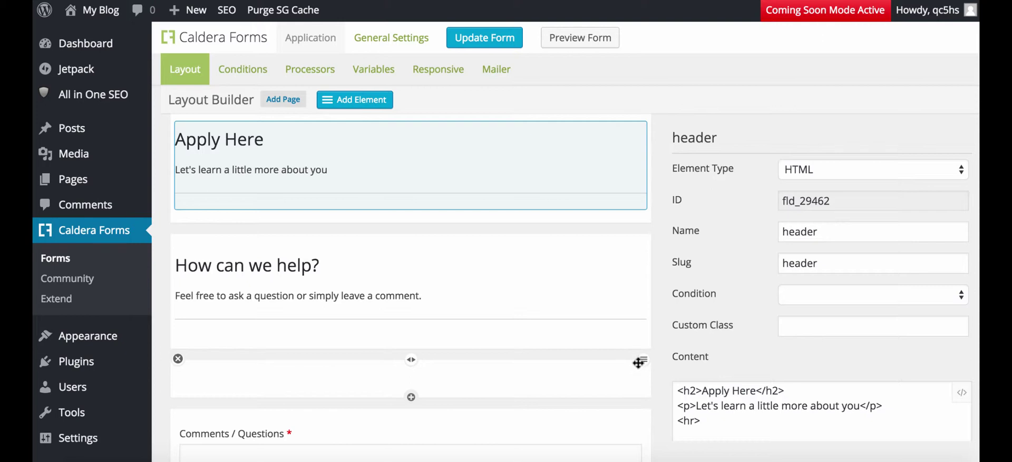
pyautogui.moveTo(638, 363); pyautogui.dragTo(628, 233)
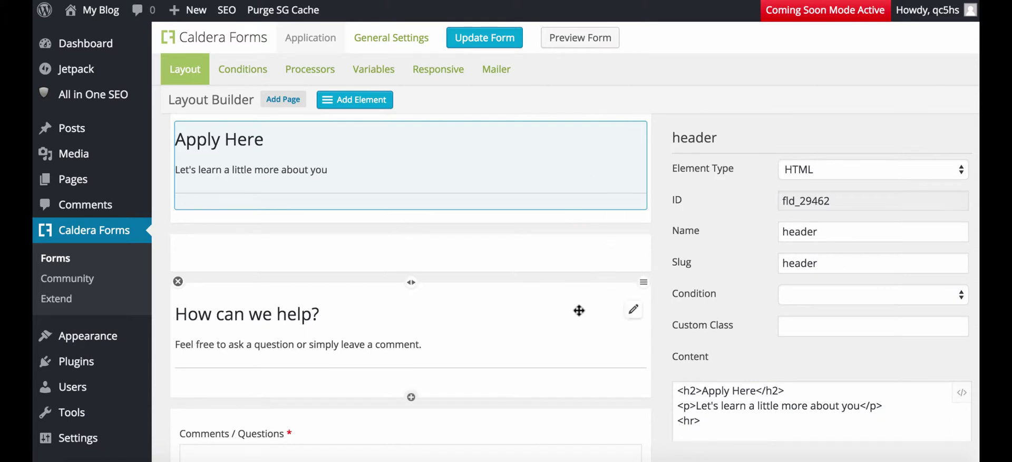
# Delete the How can we help? row and drop a Single Line Text field into the empty row
pyautogui.click(178, 281)
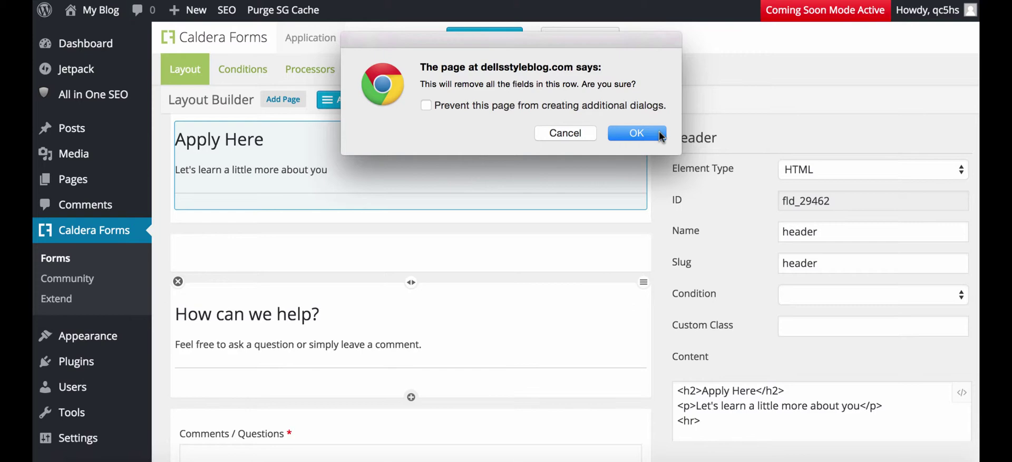
pyautogui.click(637, 134)
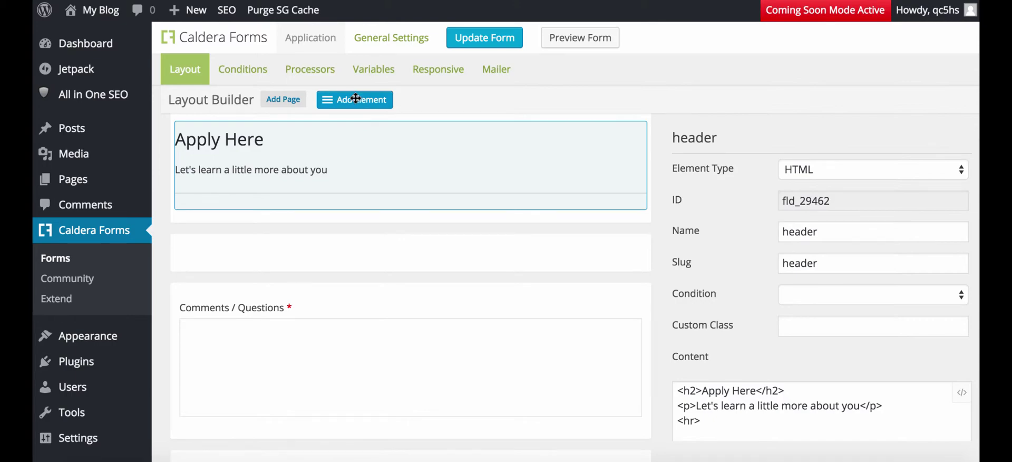
pyautogui.moveTo(354, 98); pyautogui.dragTo(225, 255)
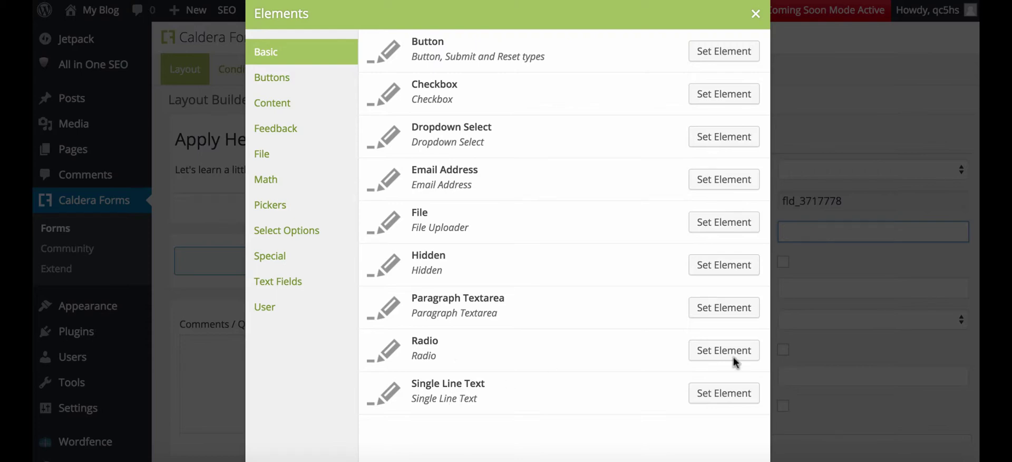
pyautogui.click(727, 392)
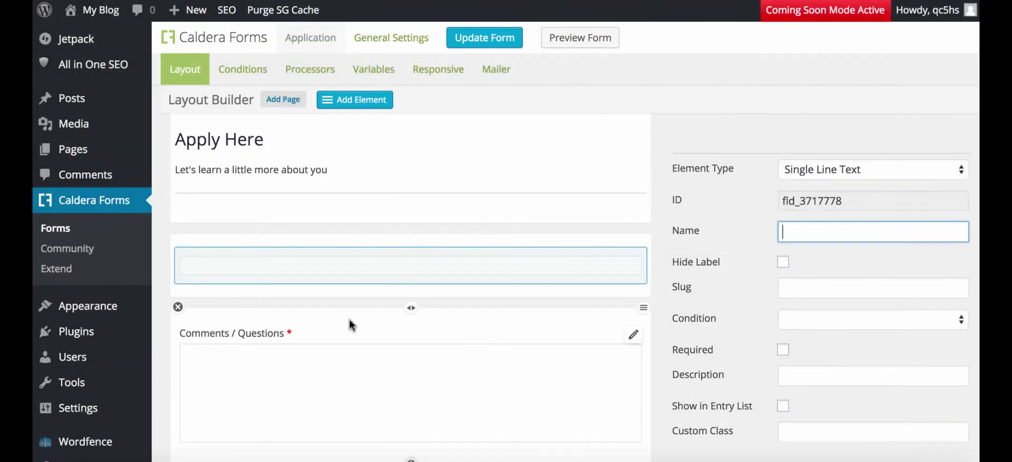
# Name the field First Name, make it required, save, and split its row into two columns
pyautogui.click(270, 262)
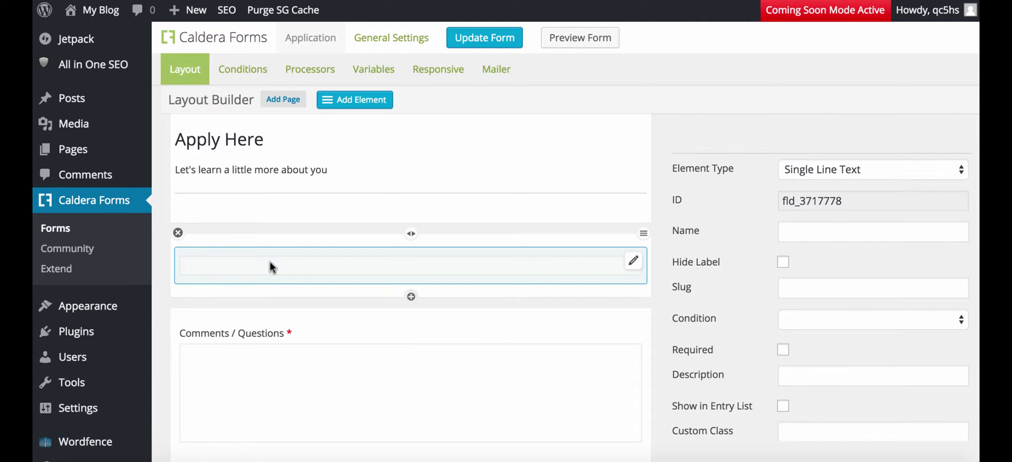
pyautogui.click(790, 234)
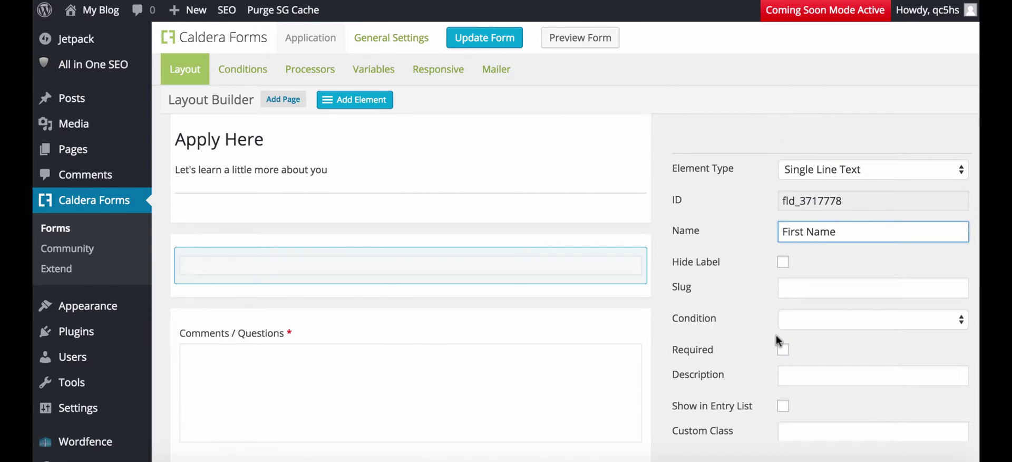
pyautogui.click(783, 349)
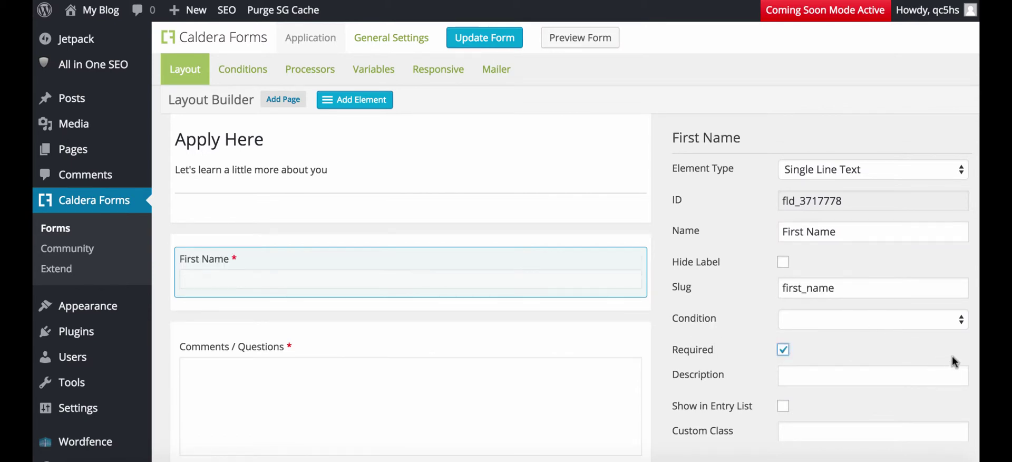
pyautogui.click(500, 37)
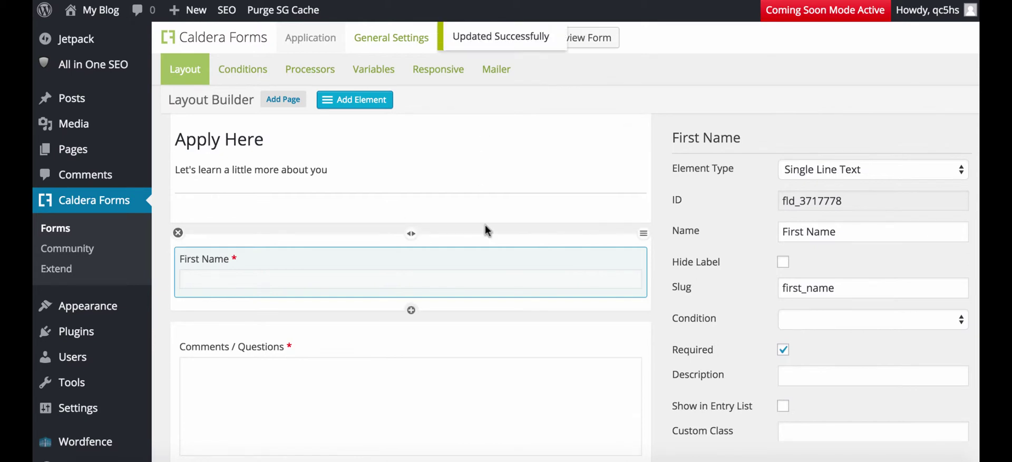
pyautogui.click(412, 234)
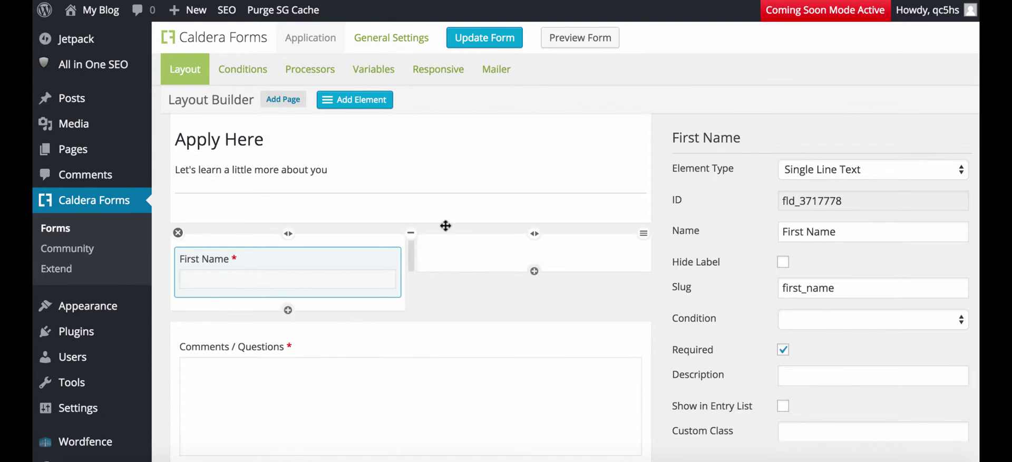
# Add a required single-line 'Last Name' field in the right column beside First Name, then save the form
pyautogui.moveTo(355, 99); pyautogui.dragTo(500, 260)
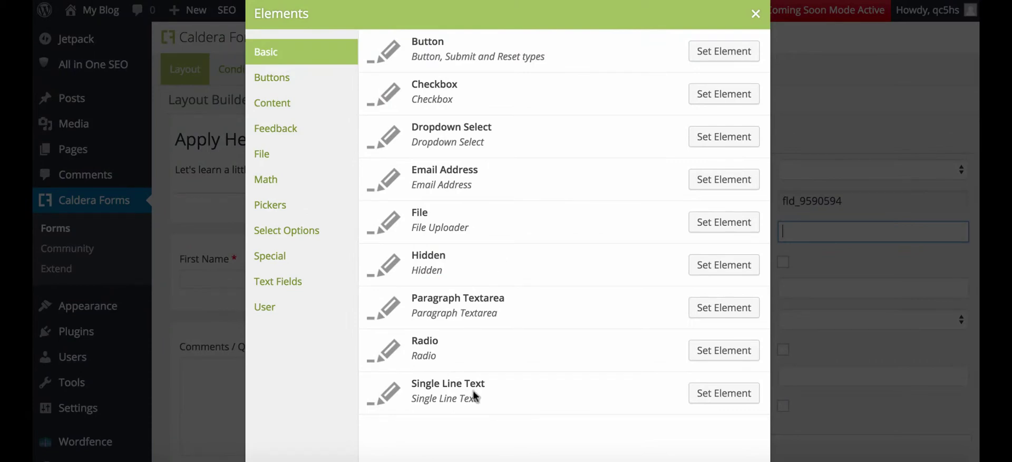
pyautogui.click(714, 396)
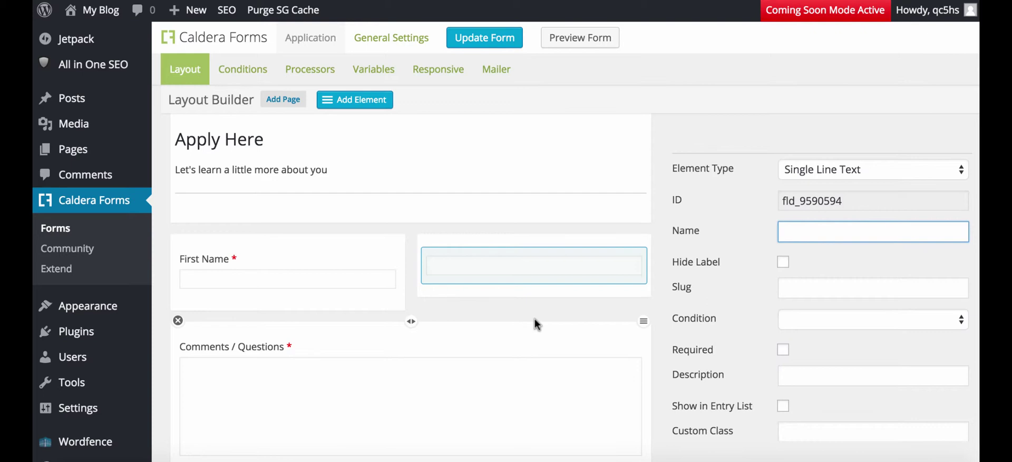
pyautogui.click(809, 231)
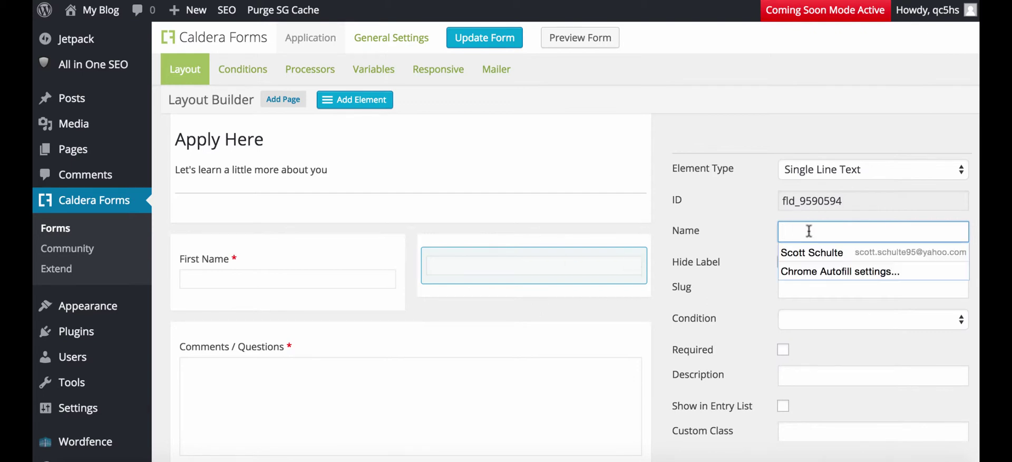
pyautogui.write('Last Name')
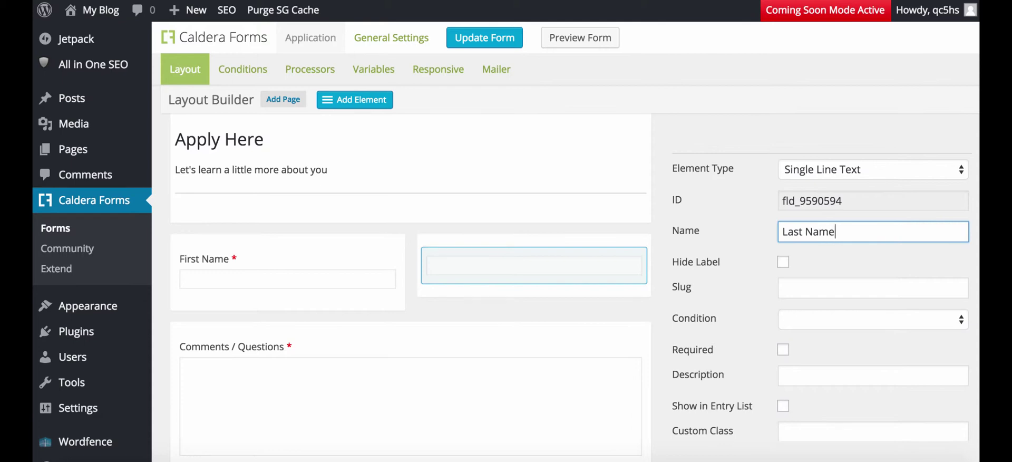
pyautogui.click(782, 351)
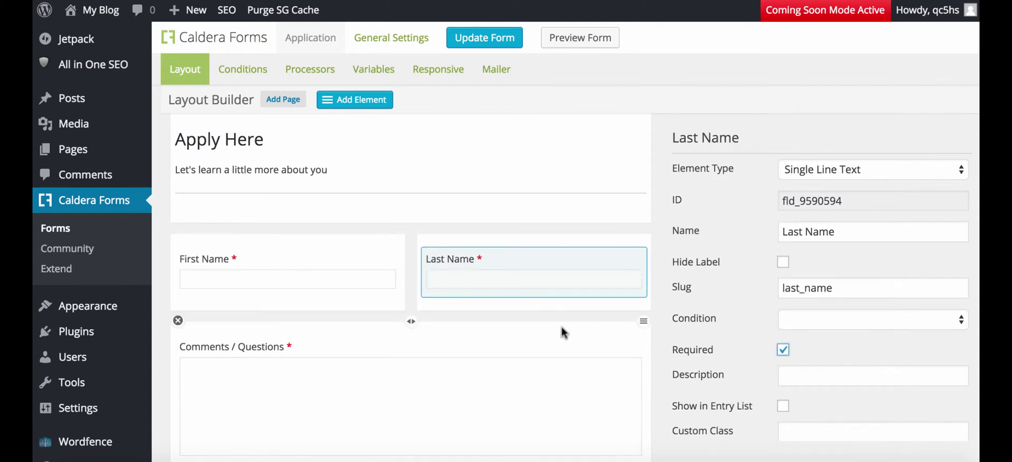
pyautogui.click(500, 39)
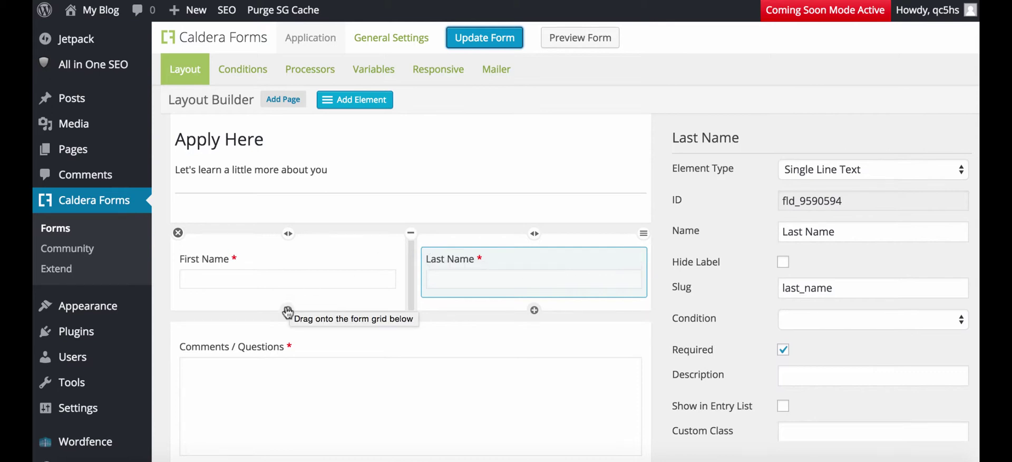
pyautogui.scroll(-3, 592, 351)
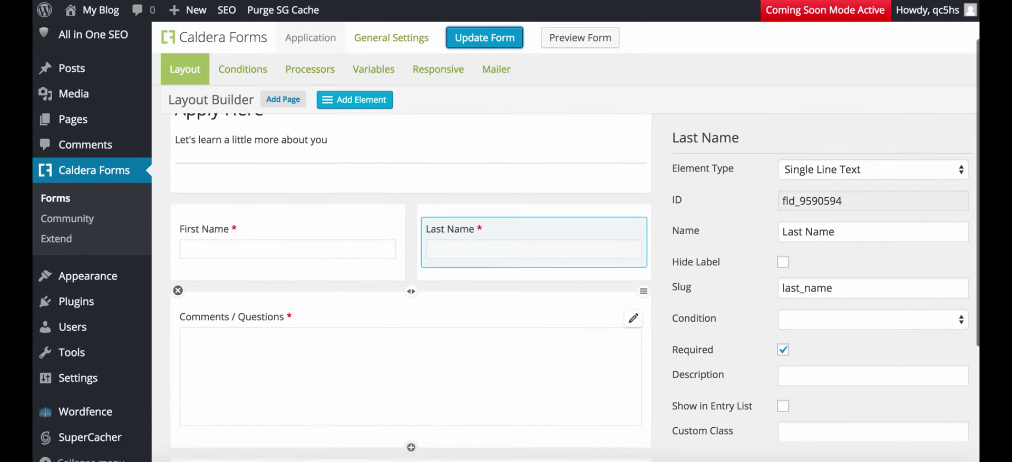
pyautogui.scroll(-2, 411, 284)
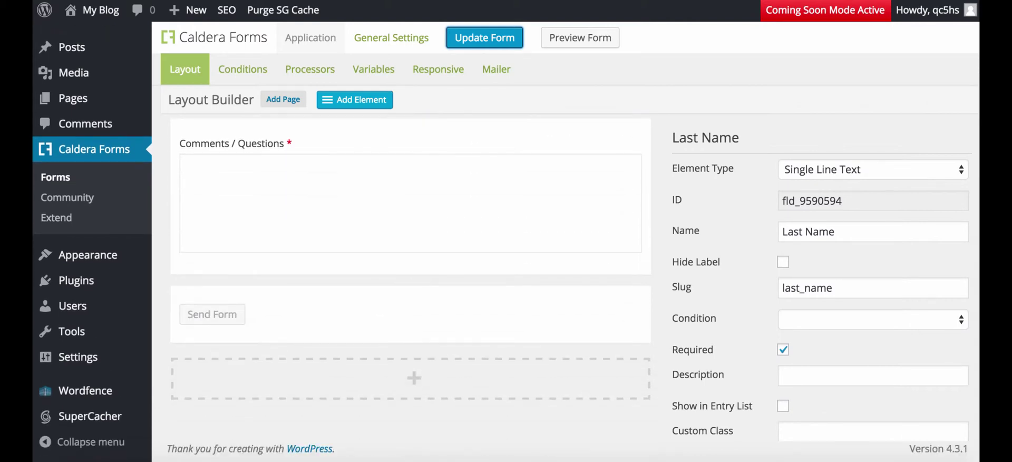
# Add a new empty row and move it up below the First/Last Name row
pyautogui.click(418, 377)
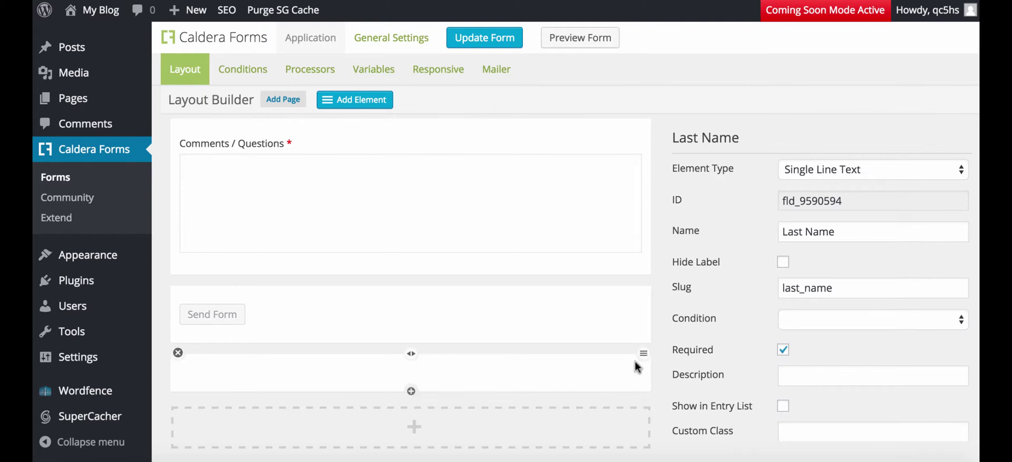
pyautogui.moveTo(643, 354); pyautogui.dragTo(599, 124)
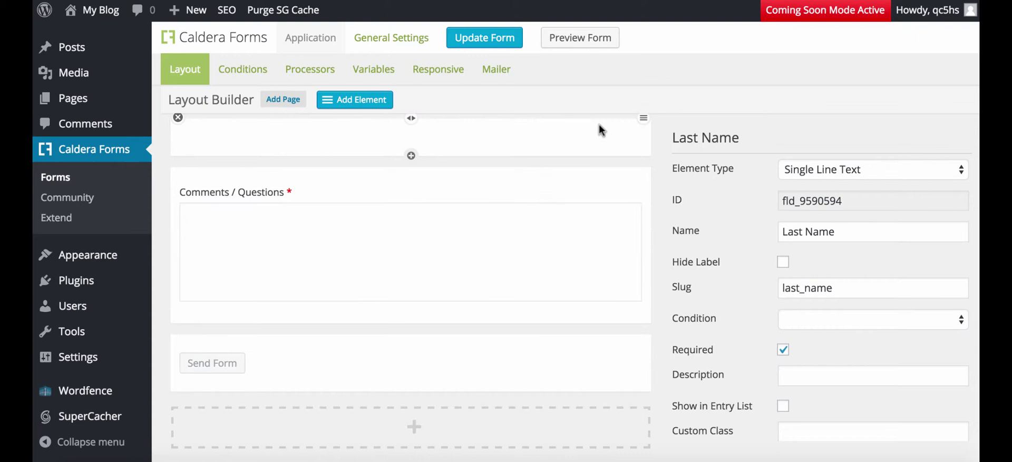
pyautogui.scroll(3, 598, 125)
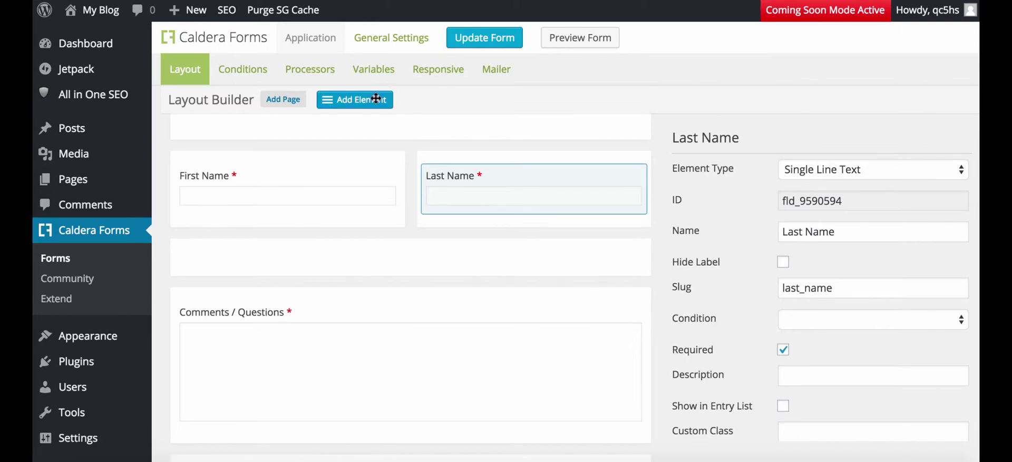
# Place a required single-line 'City' field in the new row and split the row into two columns
pyautogui.moveTo(372, 98); pyautogui.dragTo(276, 257)
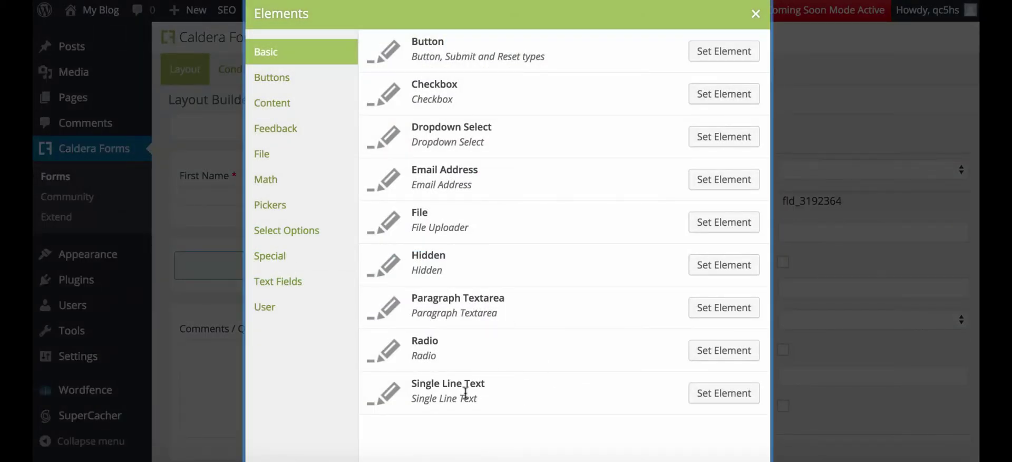
pyautogui.click(700, 392)
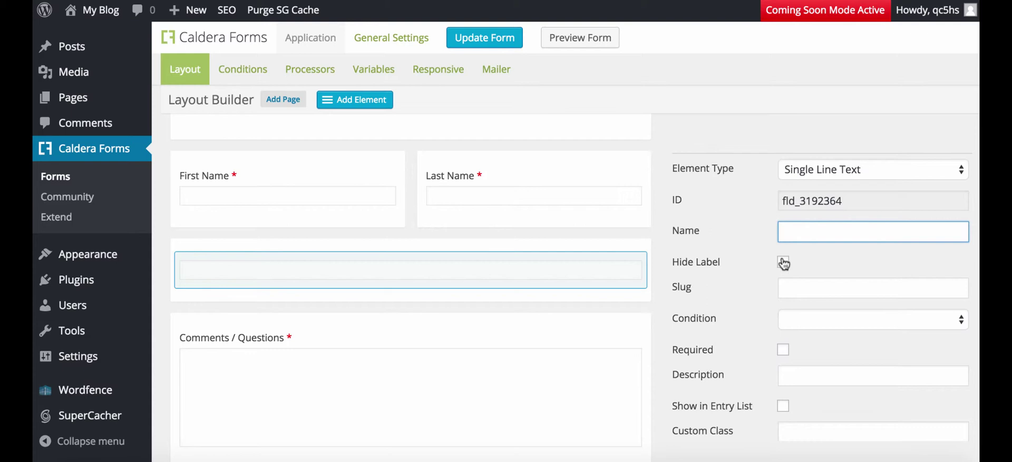
pyautogui.write('City')
pyautogui.click(782, 350)
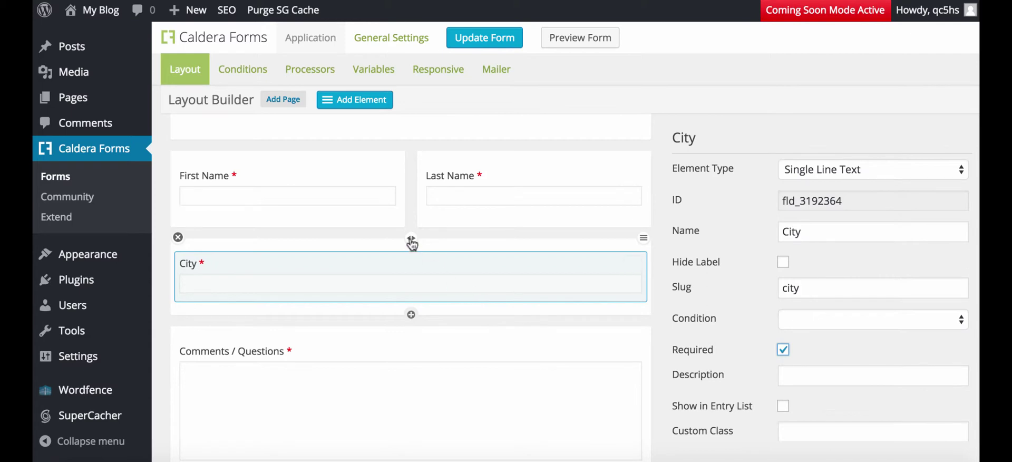
pyautogui.click(411, 238)
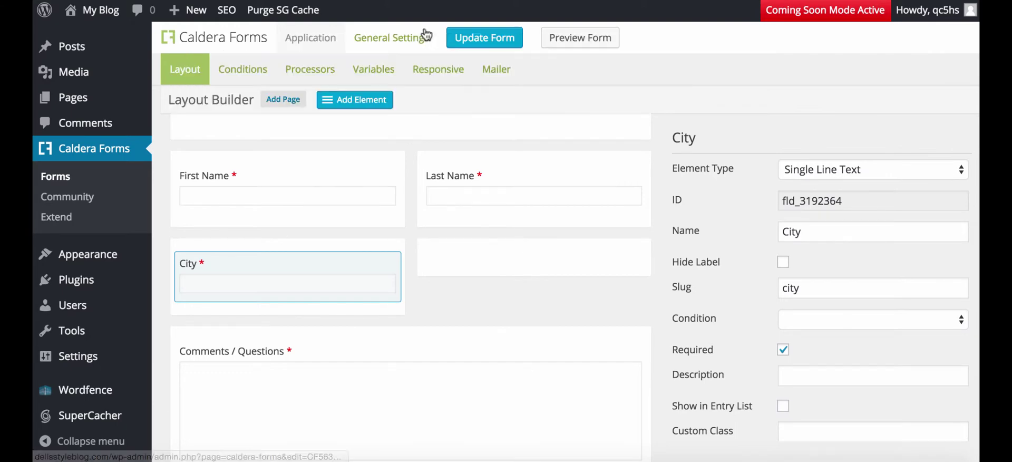
# Add a required single-line 'State' field in the column beside City and save the form
pyautogui.moveTo(362, 102); pyautogui.dragTo(492, 251)
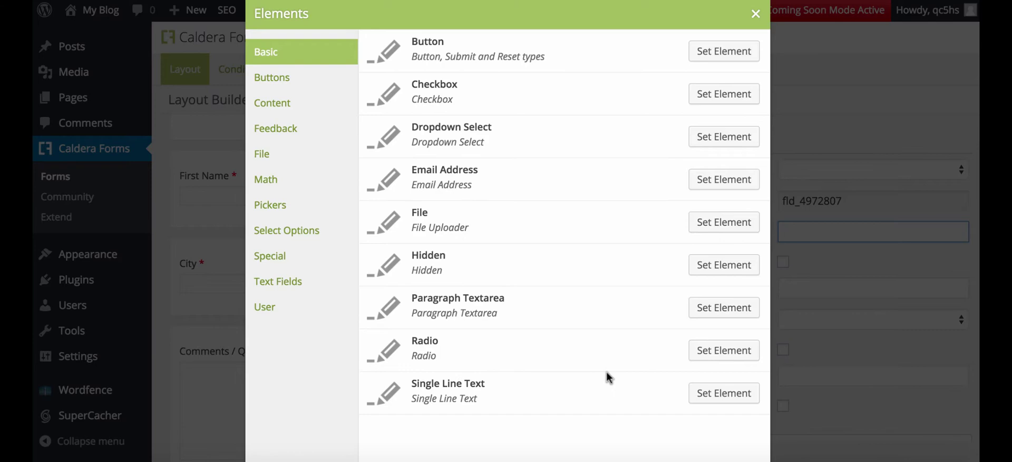
pyautogui.click(713, 392)
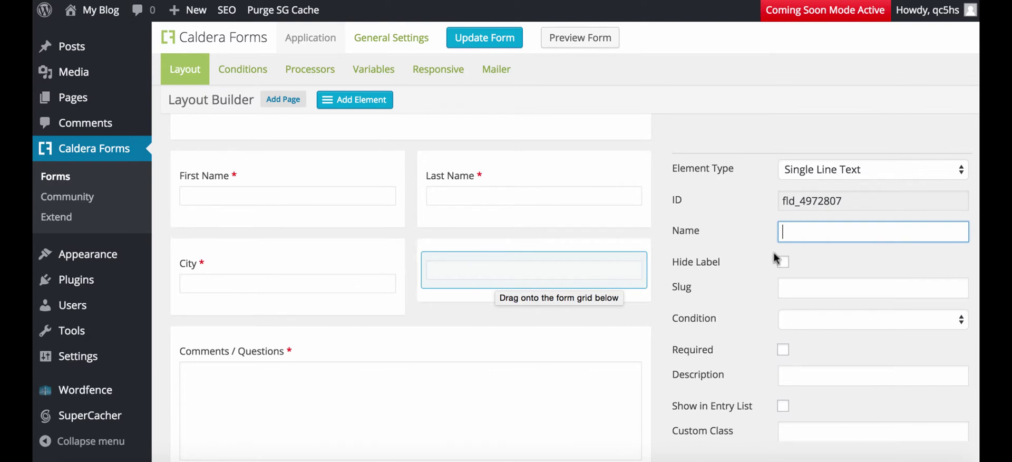
pyautogui.click(806, 239)
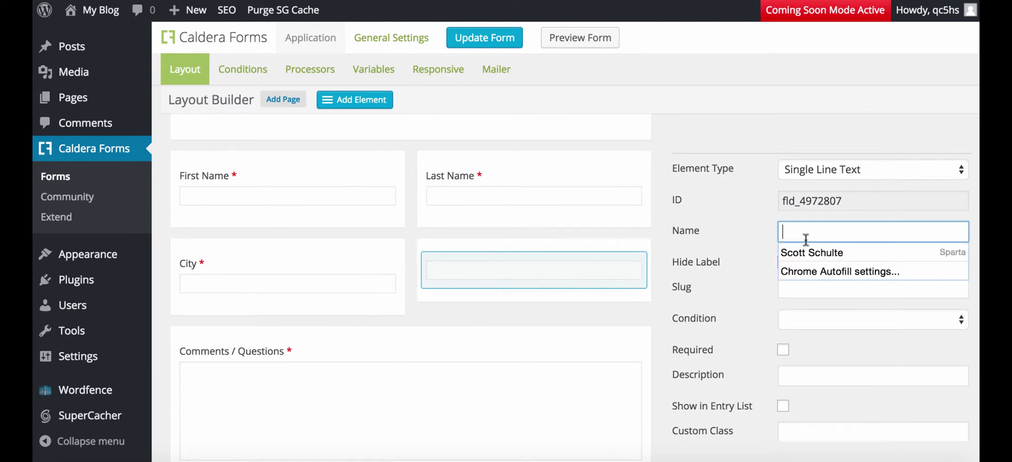
pyautogui.write('State')
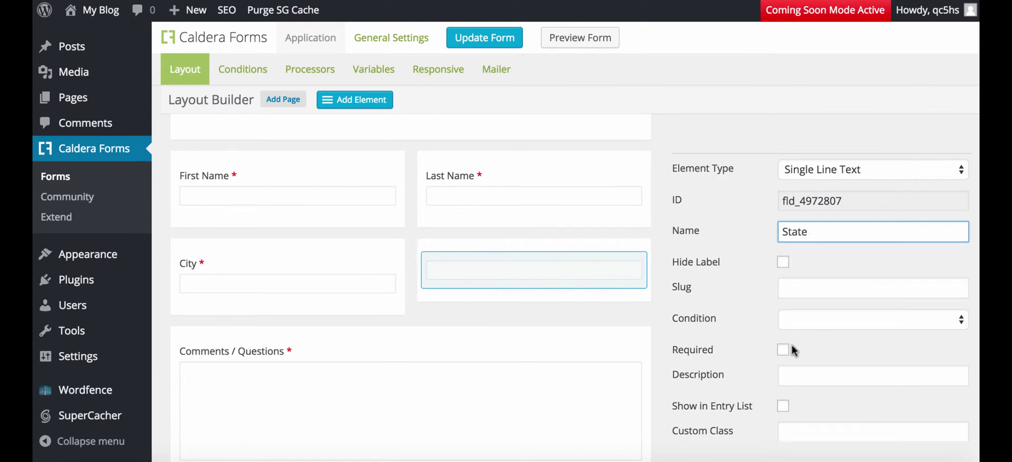
pyautogui.click(782, 351)
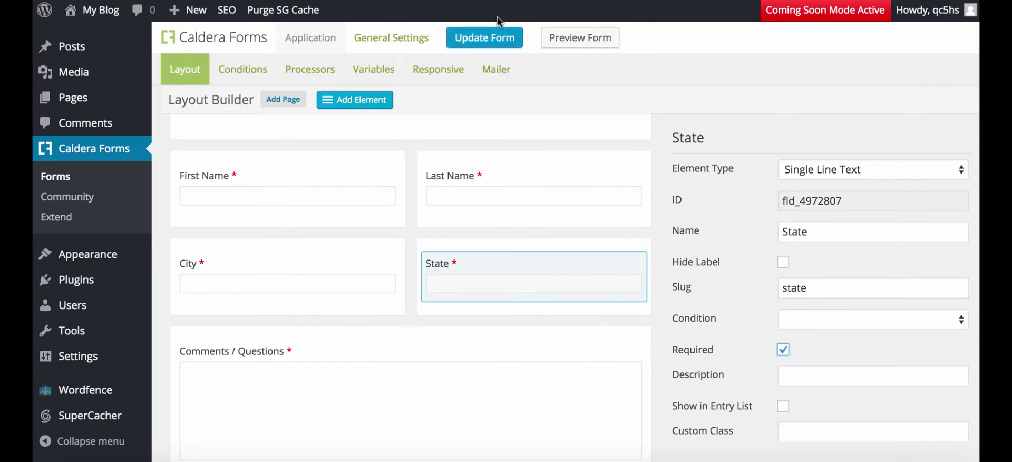
pyautogui.click(496, 38)
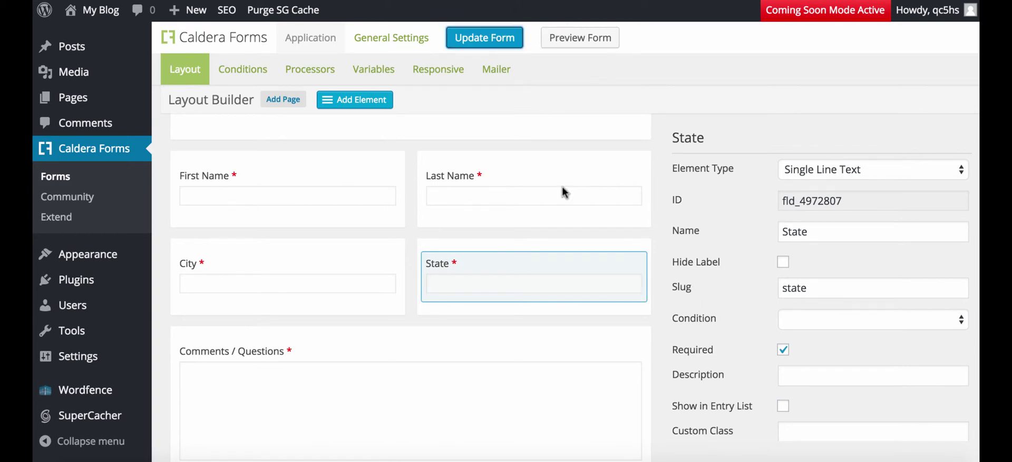
pyautogui.click(496, 37)
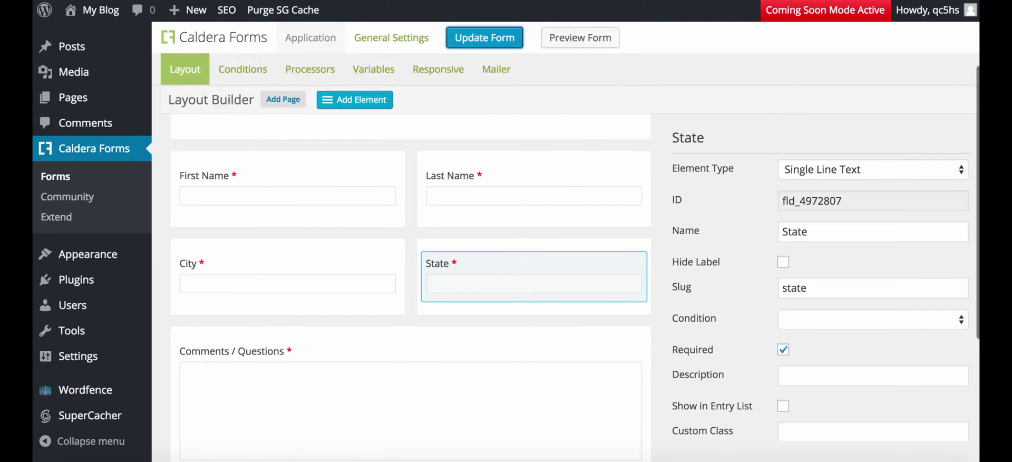
pyautogui.scroll(-2, 640, 195)
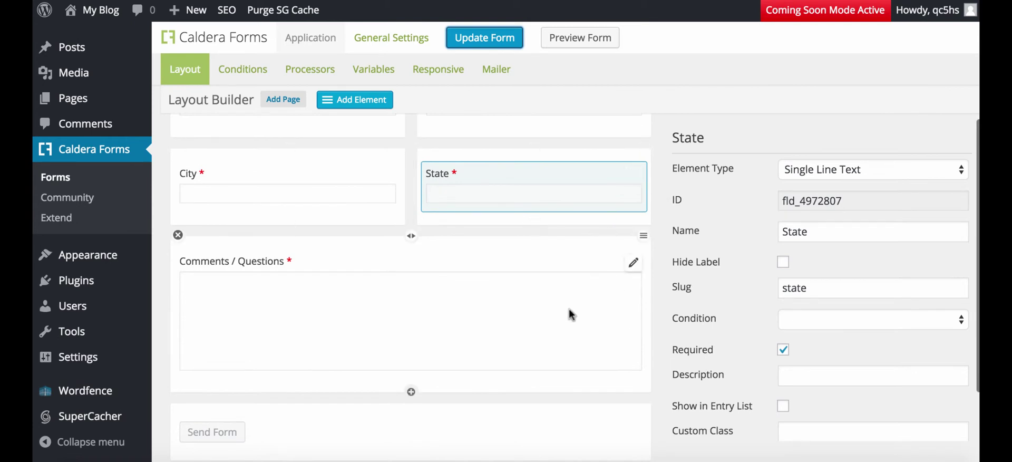
pyautogui.scroll(-3, 490, 409)
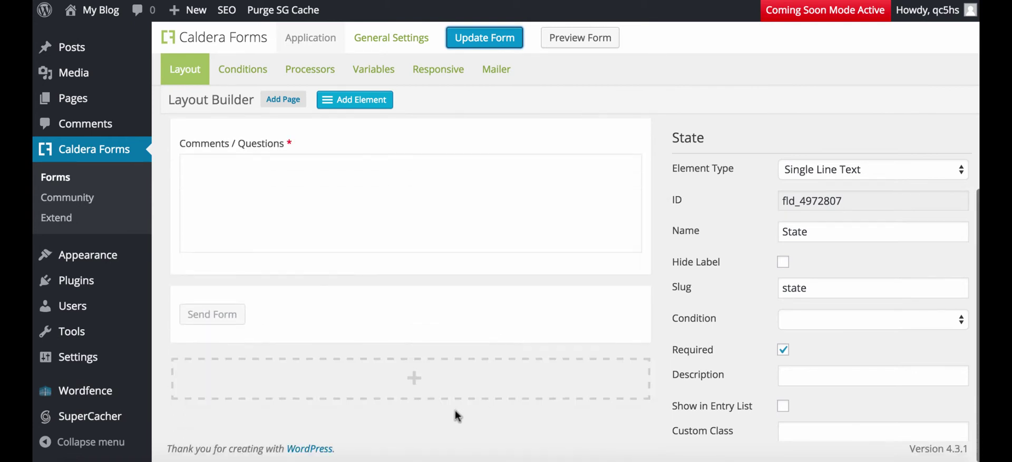
# Add a new empty row and move it up below the City/State row
pyautogui.click(415, 380)
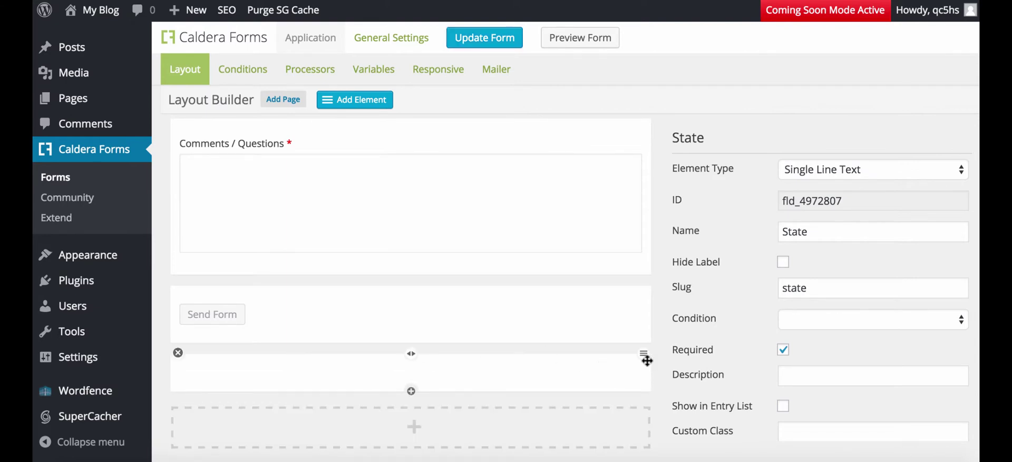
pyautogui.moveTo(645, 356); pyautogui.dragTo(621, 135)
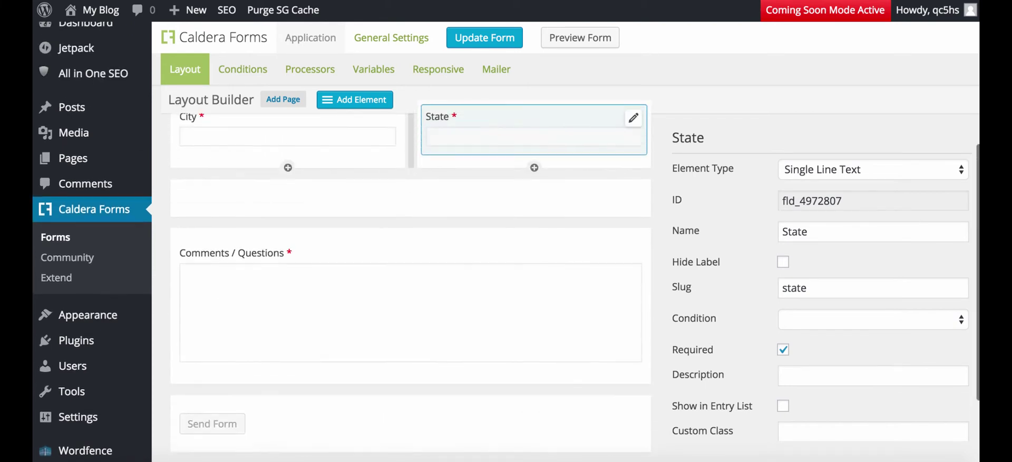
pyautogui.scroll(1, 734, 140)
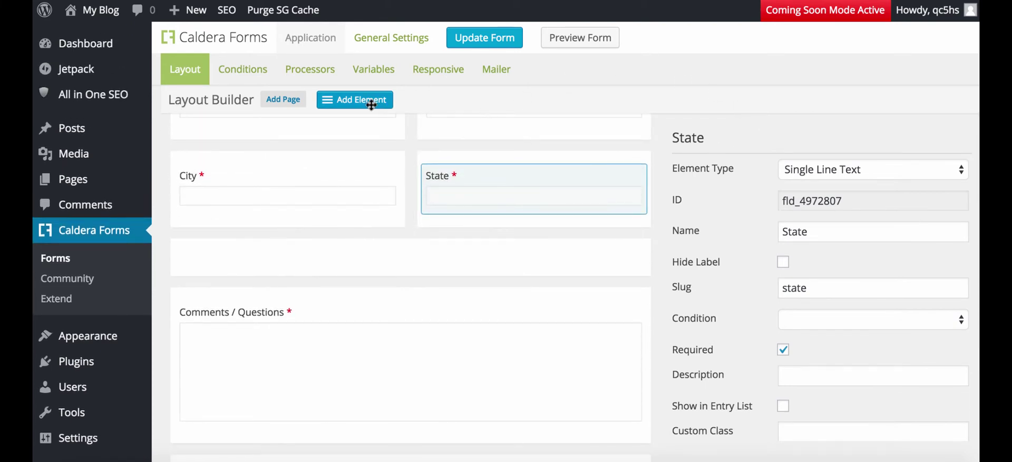
# Place a required Phone Number text field named 'Phone Number' in the new row
pyautogui.moveTo(371, 105); pyautogui.dragTo(257, 266)
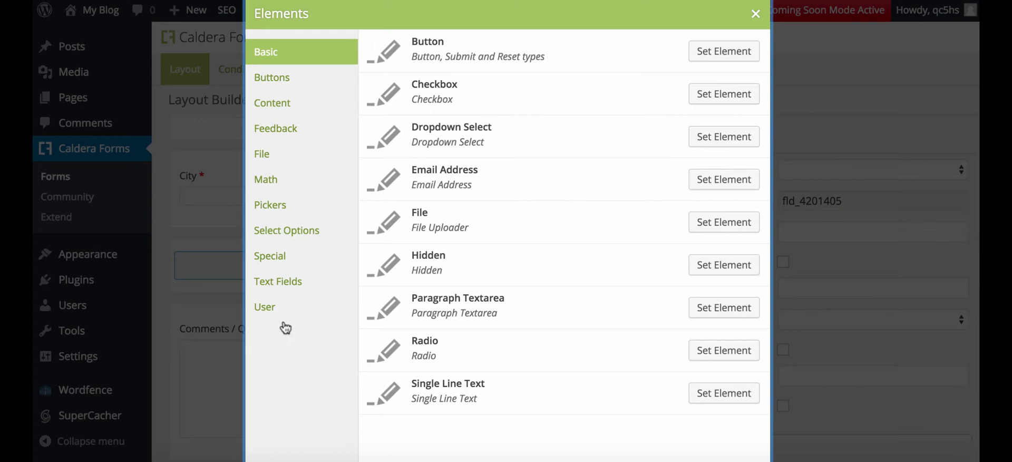
pyautogui.click(278, 285)
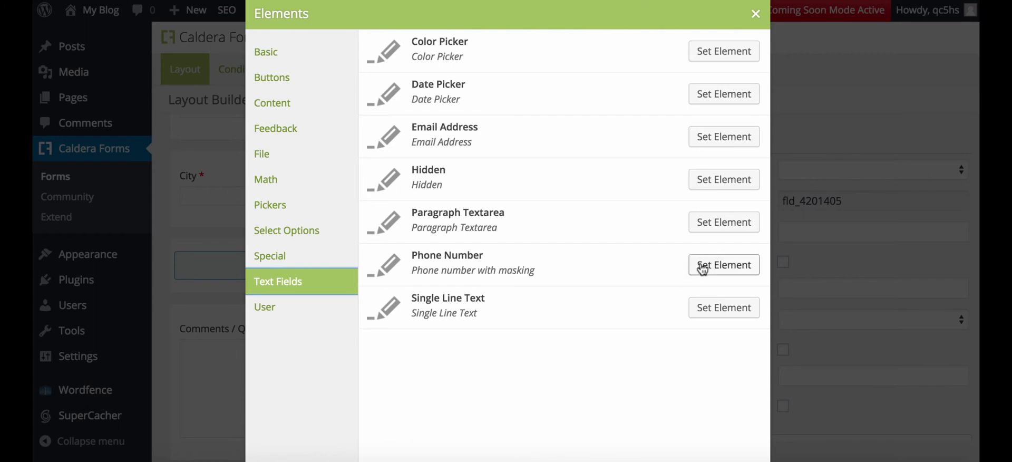
pyautogui.click(720, 265)
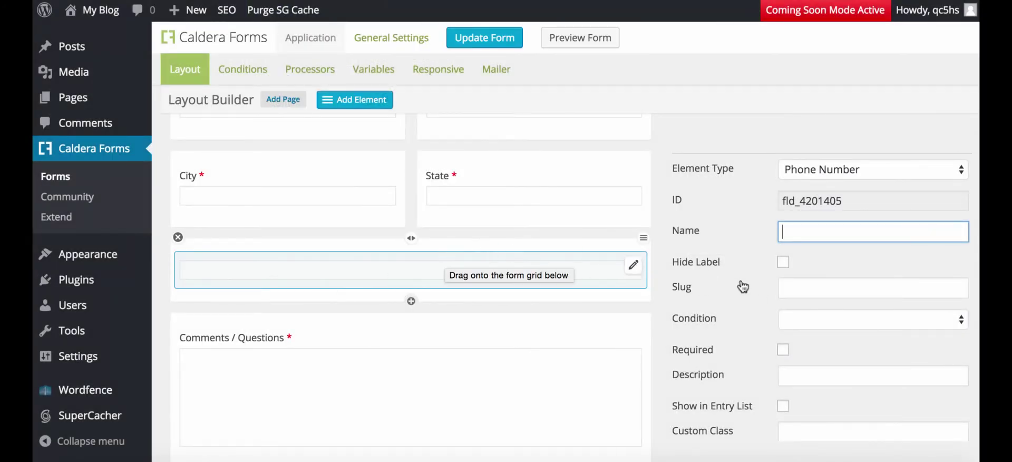
pyautogui.click(820, 236)
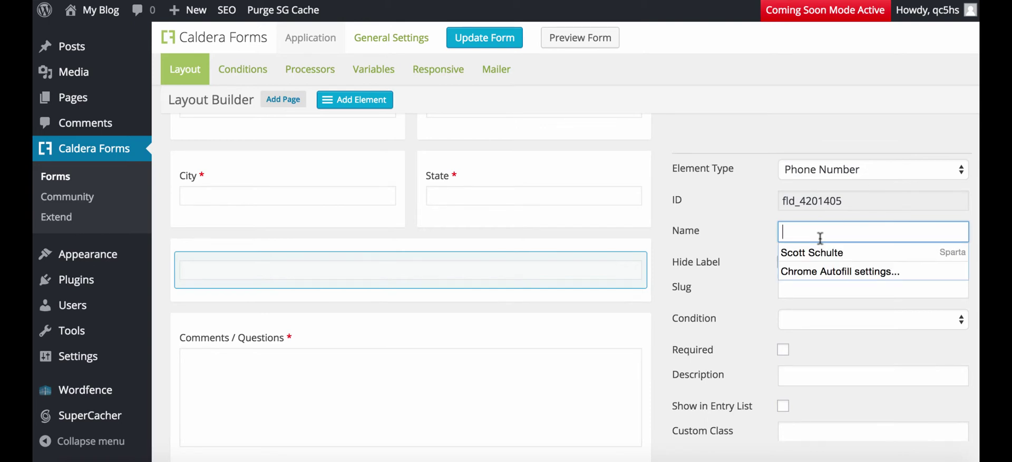
pyautogui.write('Phone N')
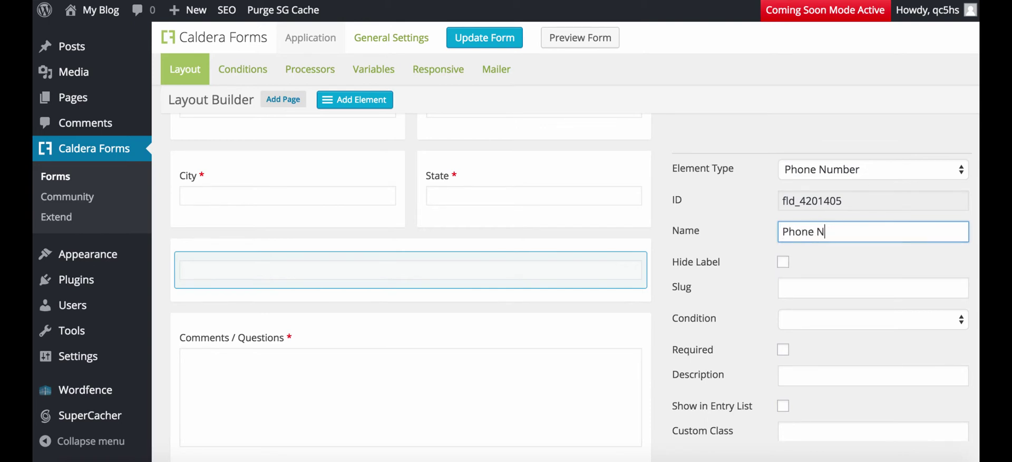
pyautogui.write('eumber')
pyautogui.click(783, 349)
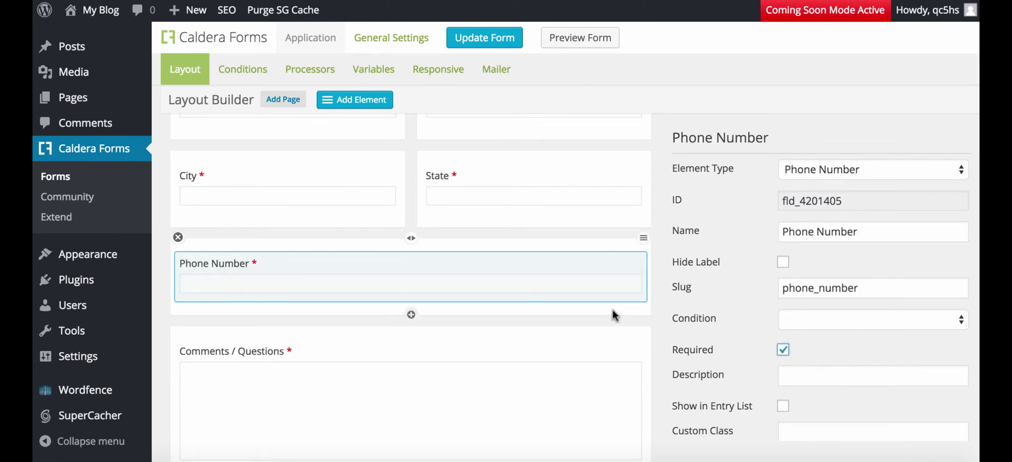
# Split the Phone Number row and add a required single-line 'Best Time to Call' field beside it
pyautogui.click(415, 239)
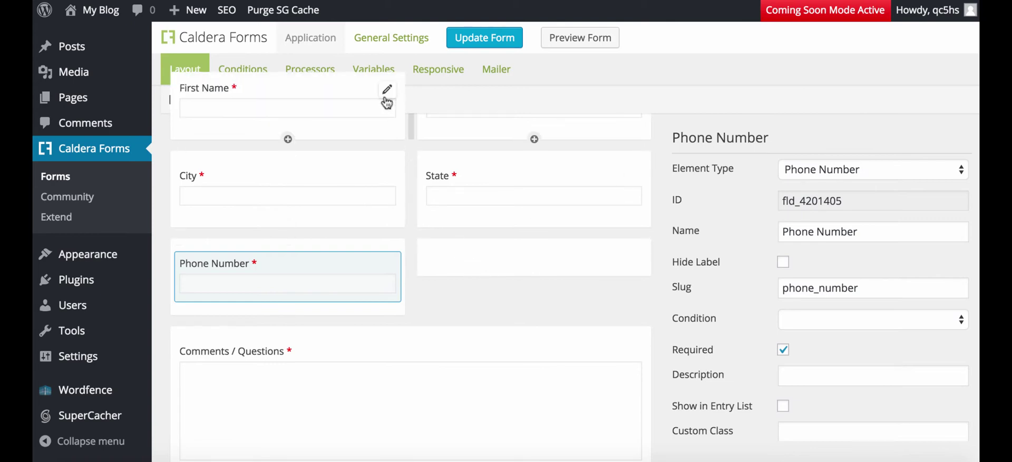
pyautogui.moveTo(374, 99); pyautogui.dragTo(527, 262)
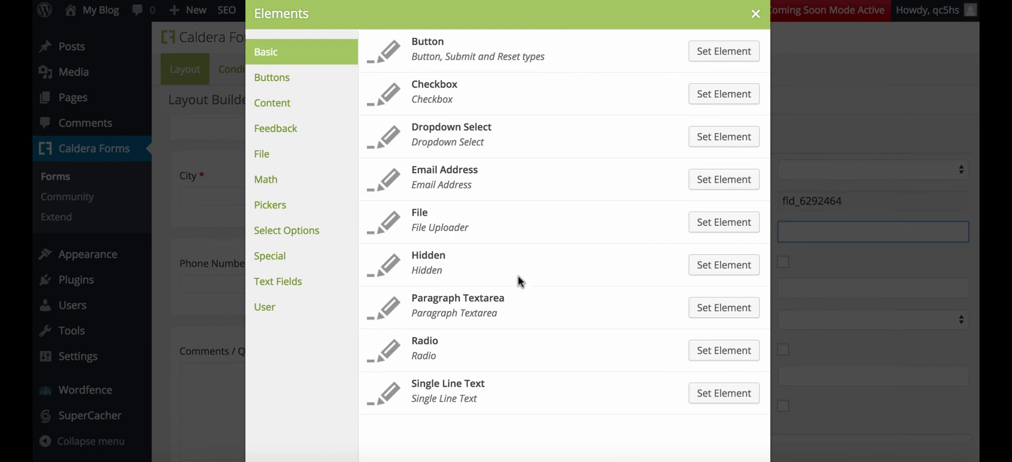
pyautogui.click(723, 393)
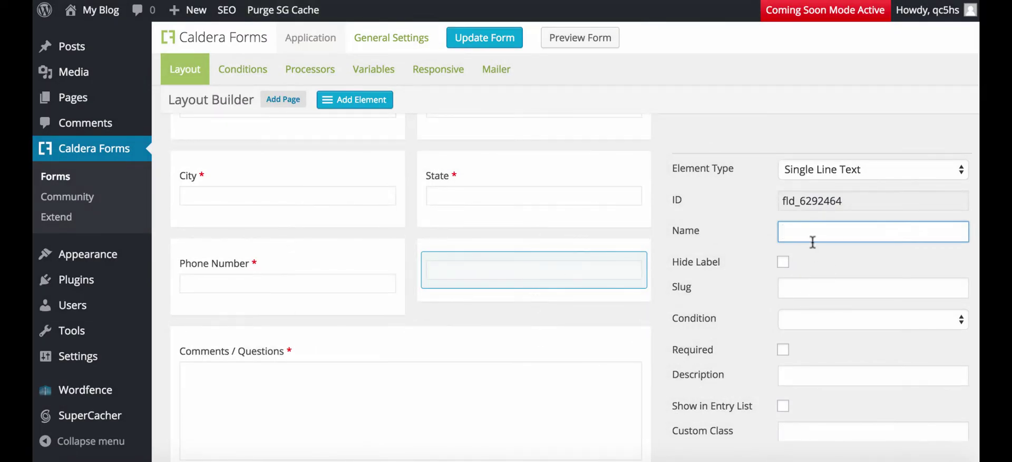
pyautogui.click(809, 236)
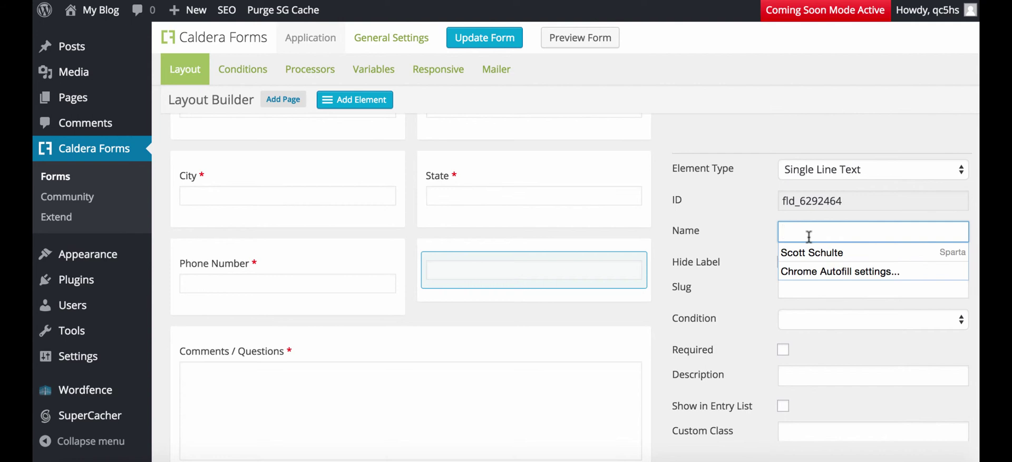
pyautogui.write('Best Time to Call')
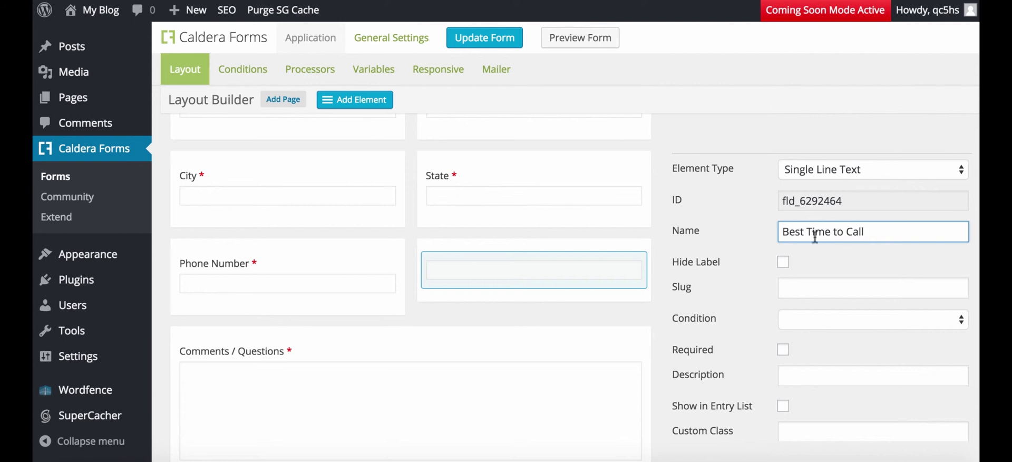
pyautogui.click(783, 351)
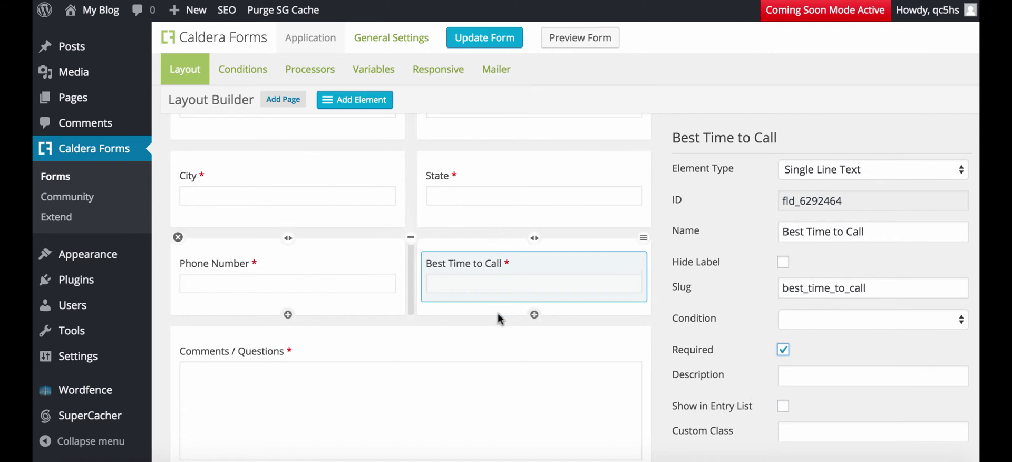
pyautogui.click(508, 40)
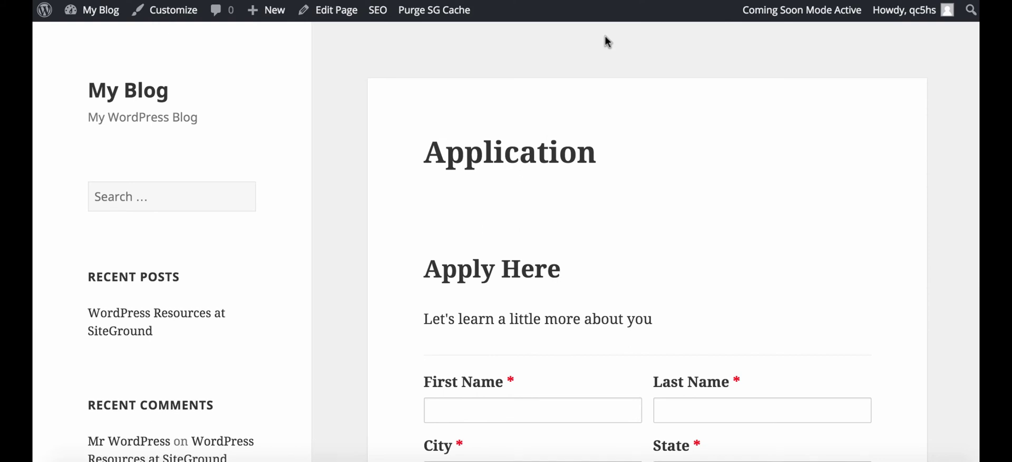
pyautogui.scroll(-4, 605, 36)
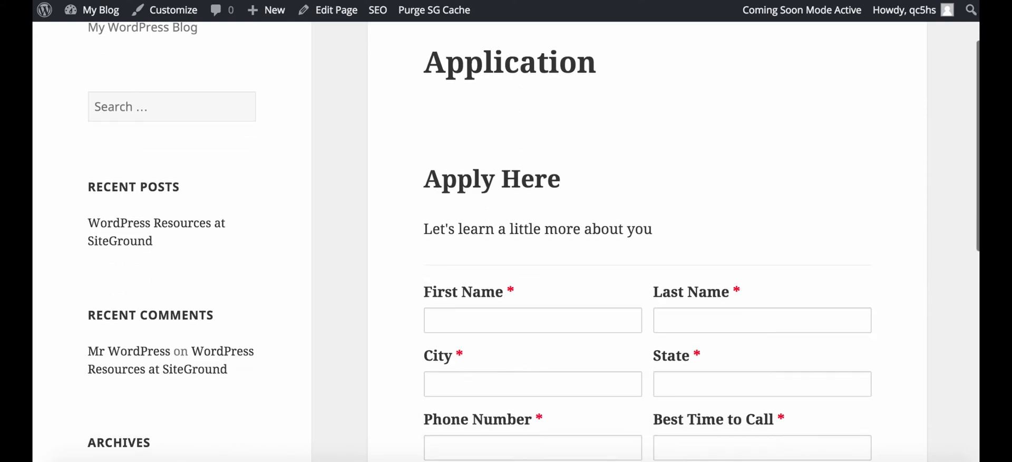
pyautogui.scroll(-5, 534, 230)
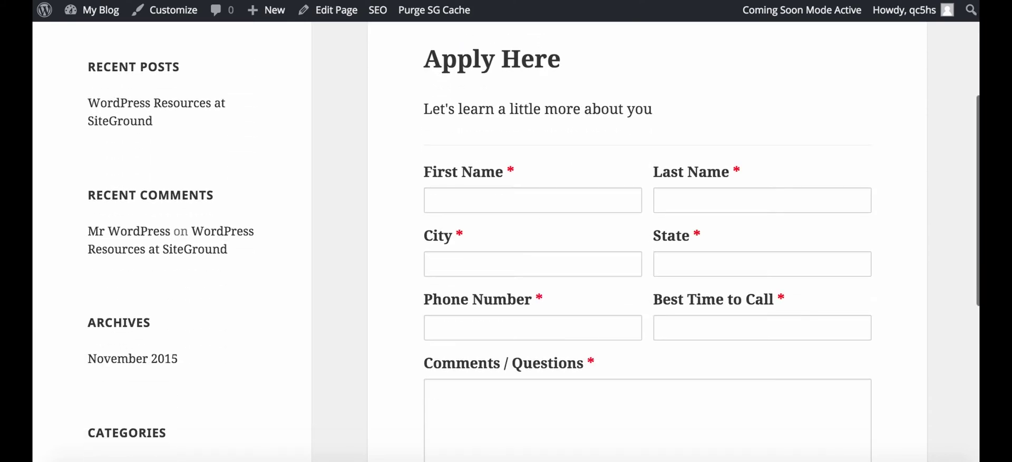
pyautogui.scroll(-4, 534, 231)
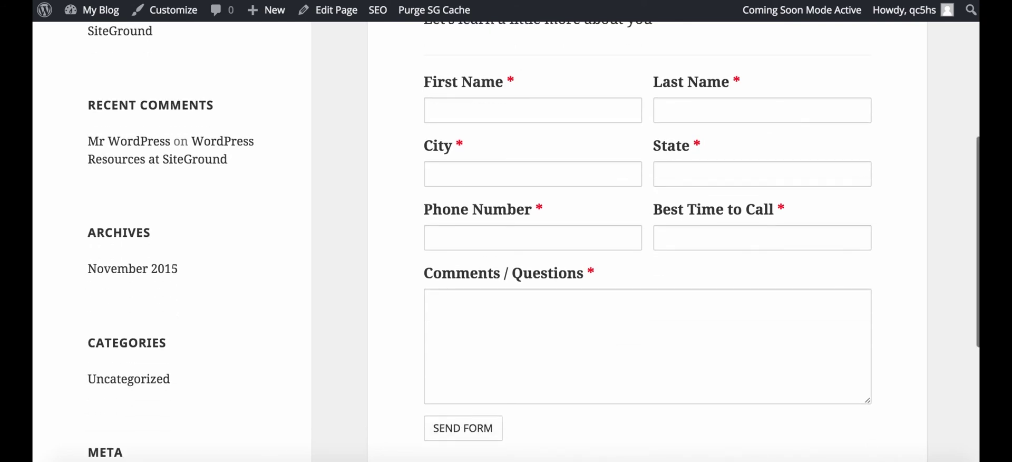
pyautogui.scroll(-1, 533, 231)
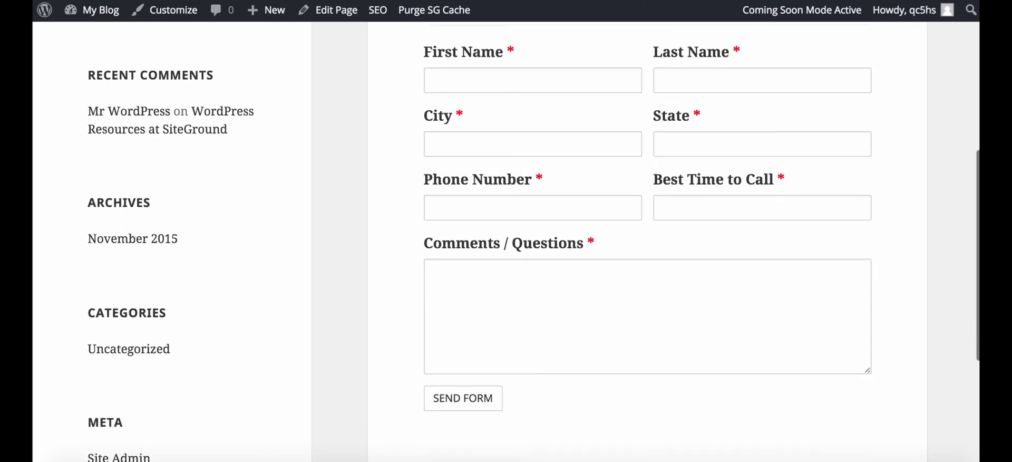
pyautogui.scroll(-2, 533, 231)
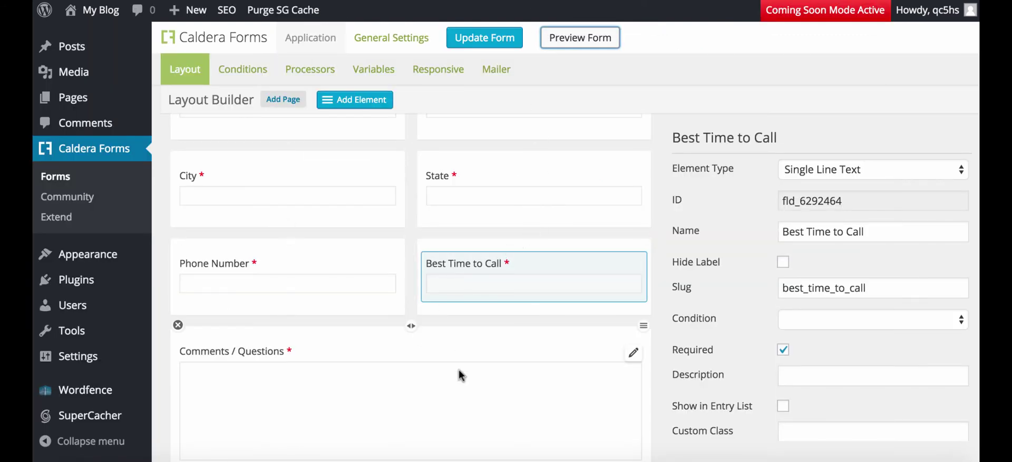
# Untick Required on the Comments / Questions field and save the Application form
pyautogui.click(633, 353)
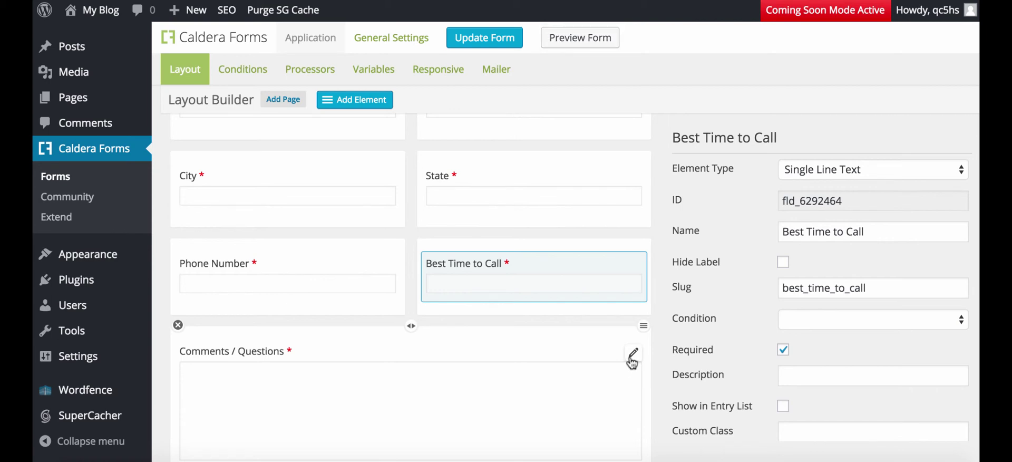
pyautogui.click(783, 351)
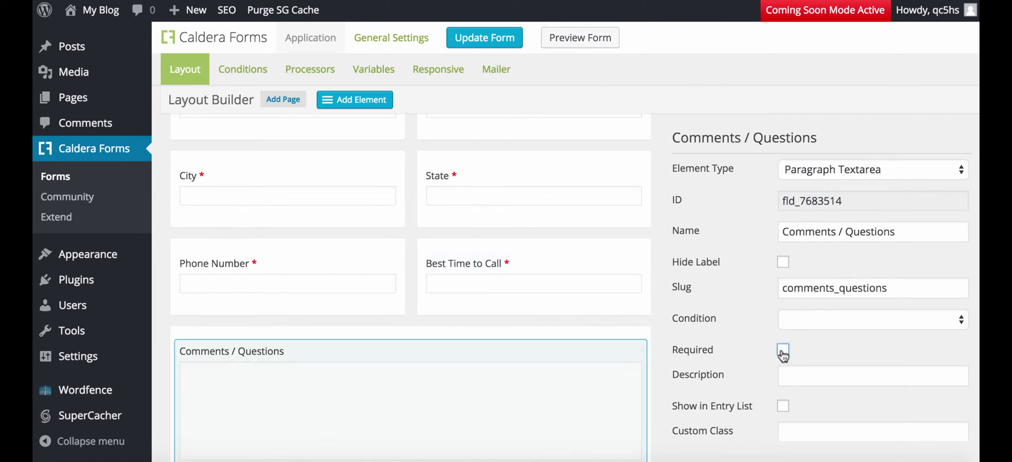
pyautogui.click(509, 37)
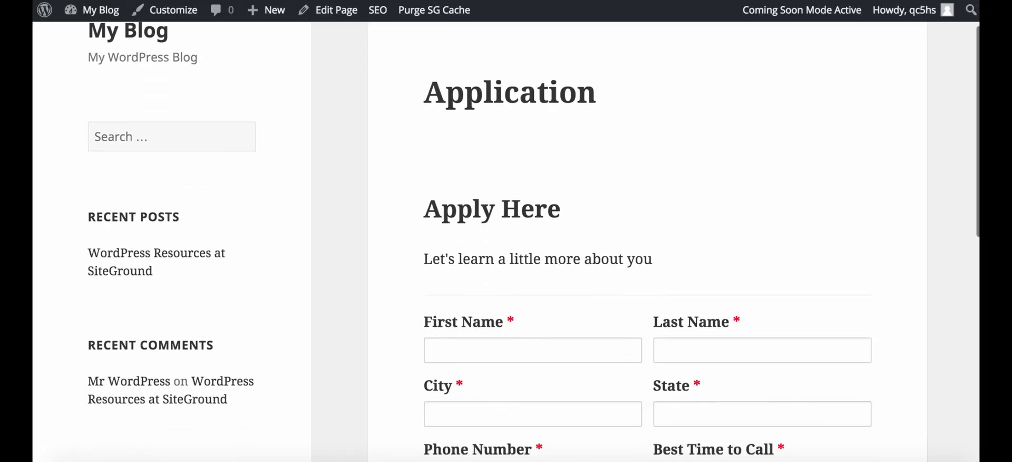
pyautogui.scroll(-10, 586, 237)
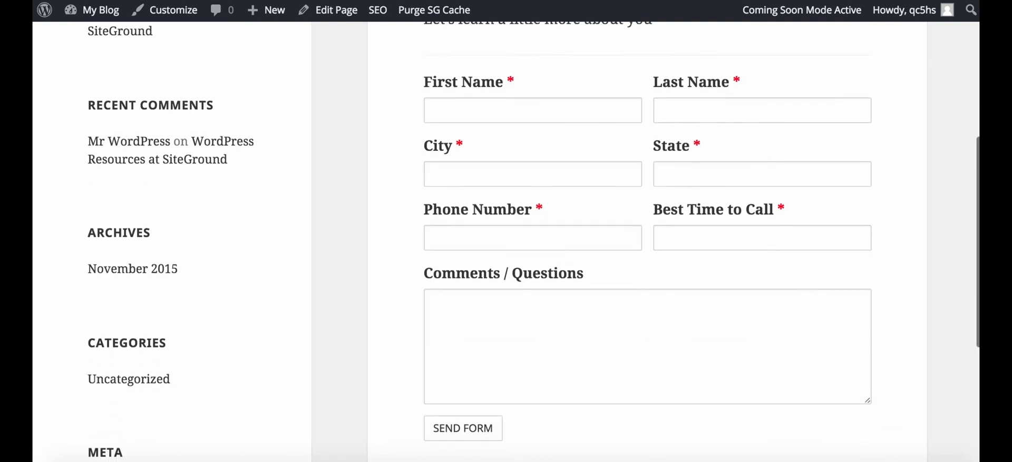
pyautogui.scroll(-6, 586, 237)
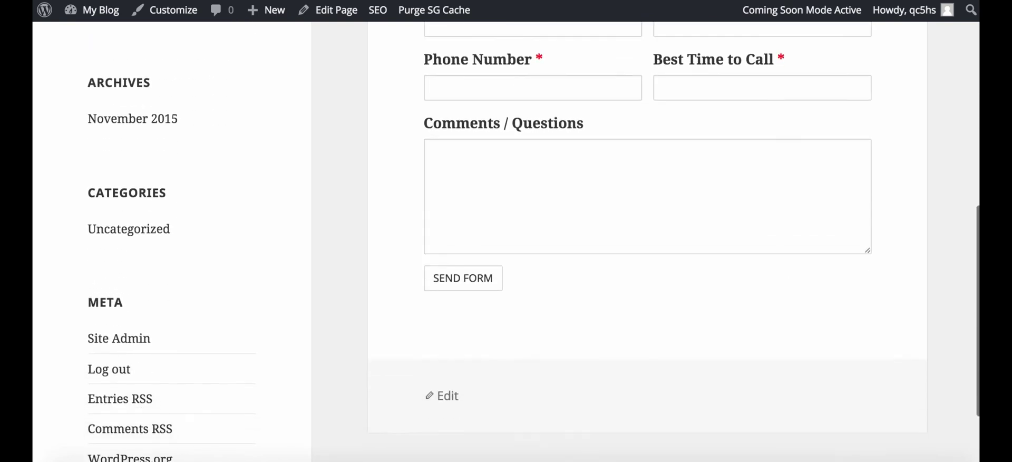
pyautogui.scroll(20, 586, 237)
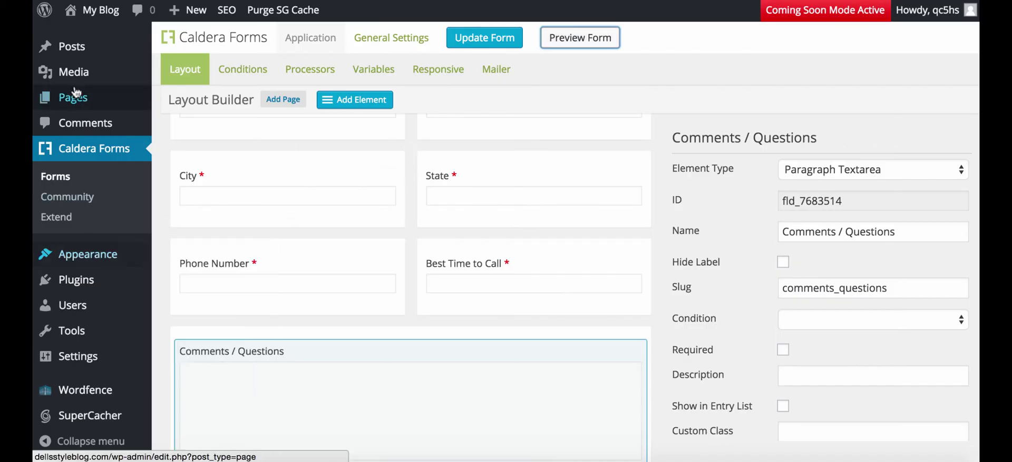
# Create a new WordPress page titled 'Online Application'
pyautogui.moveTo(73, 111)
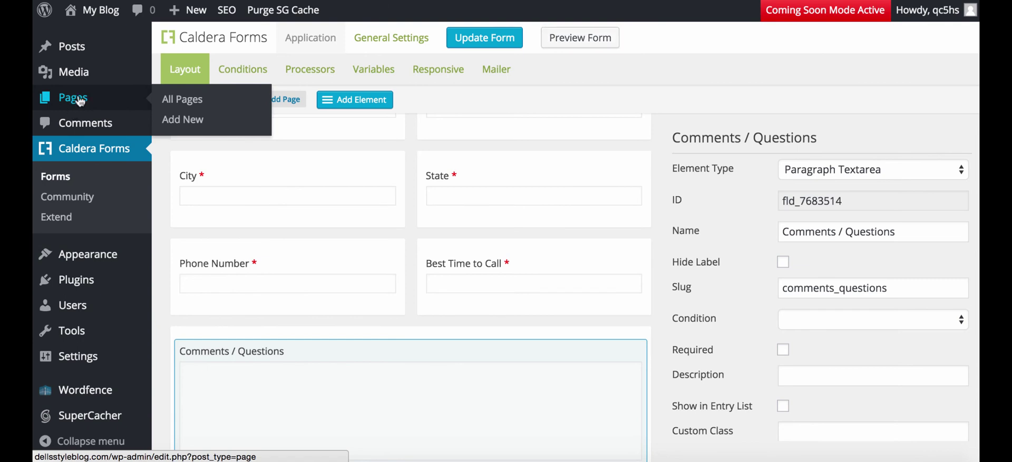
pyautogui.click(76, 99)
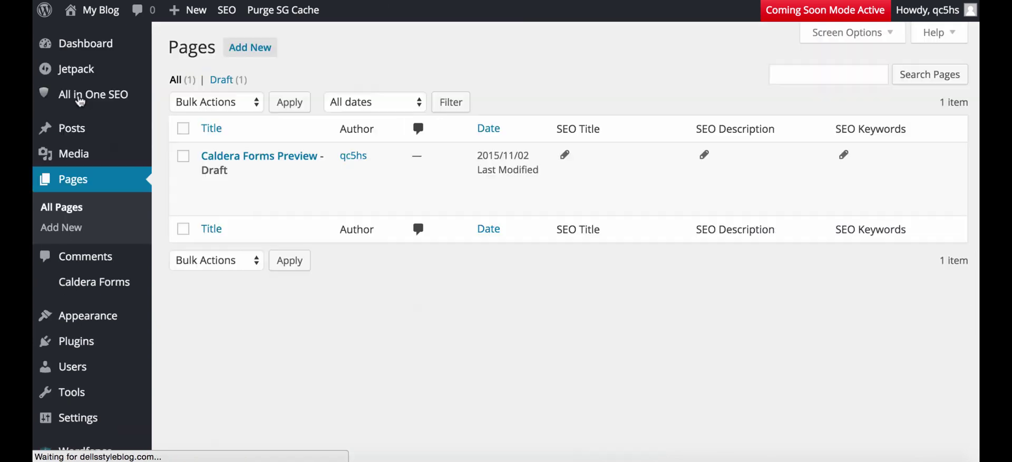
pyautogui.click(245, 51)
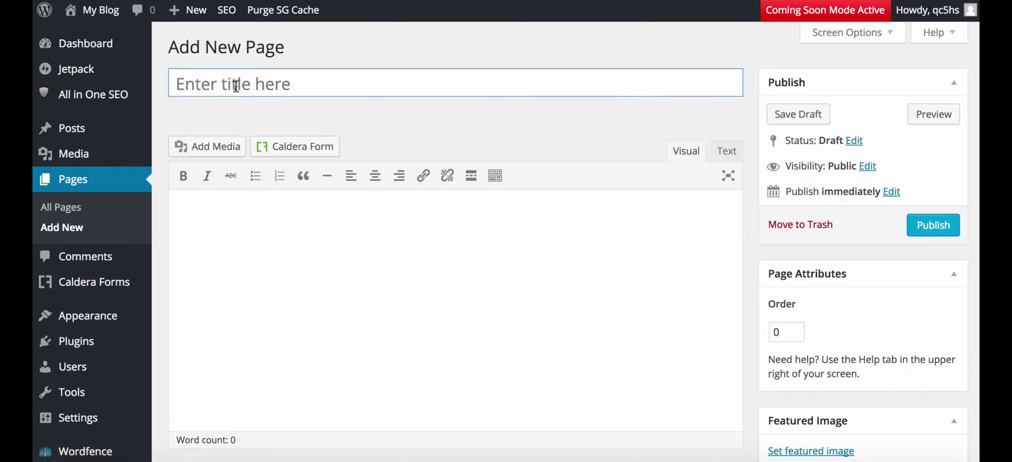
pyautogui.click(236, 86)
pyautogui.write('On')
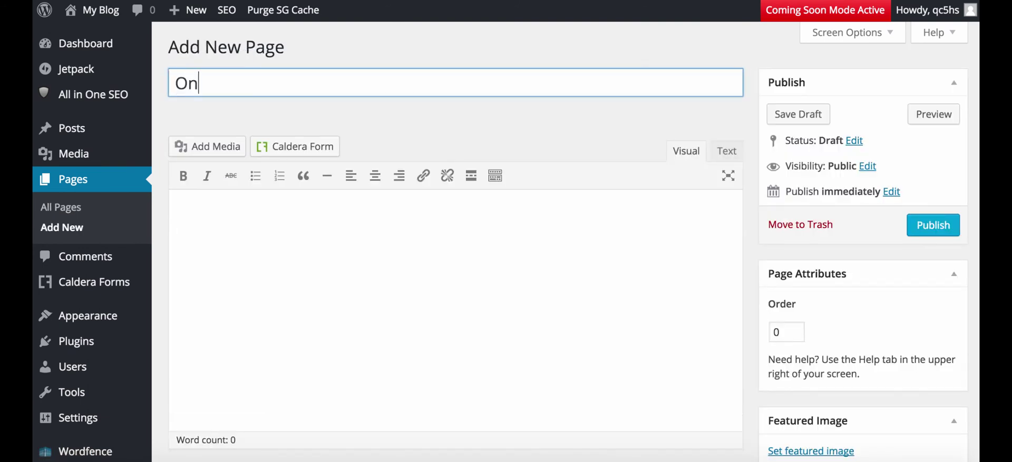
pyautogui.write('line Ap')
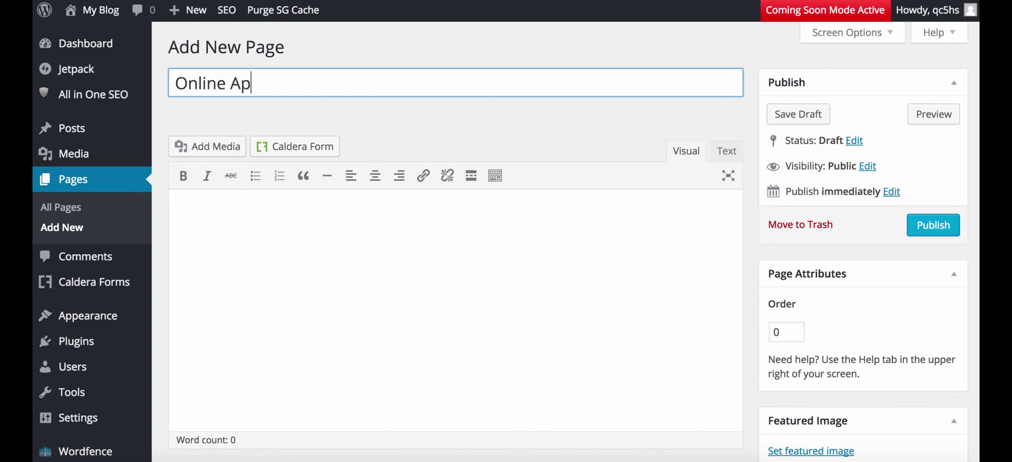
pyautogui.write('plication')
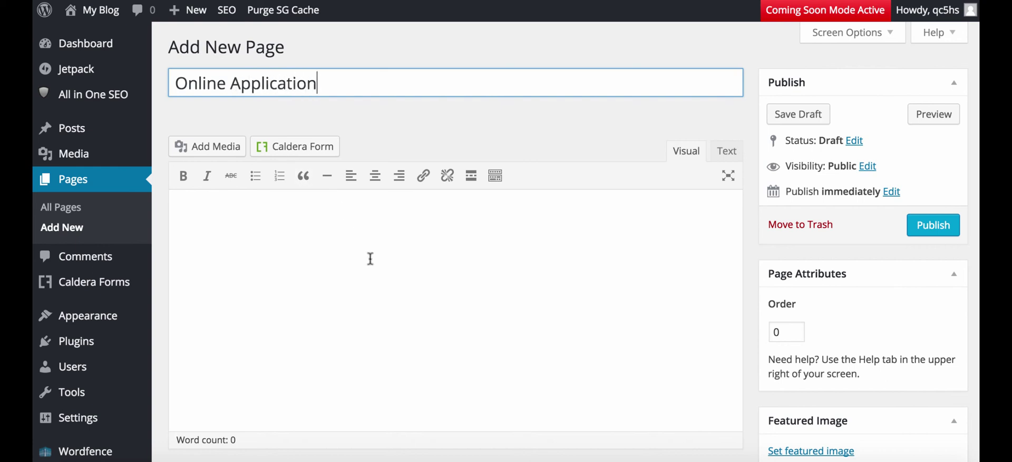
pyautogui.click(372, 253)
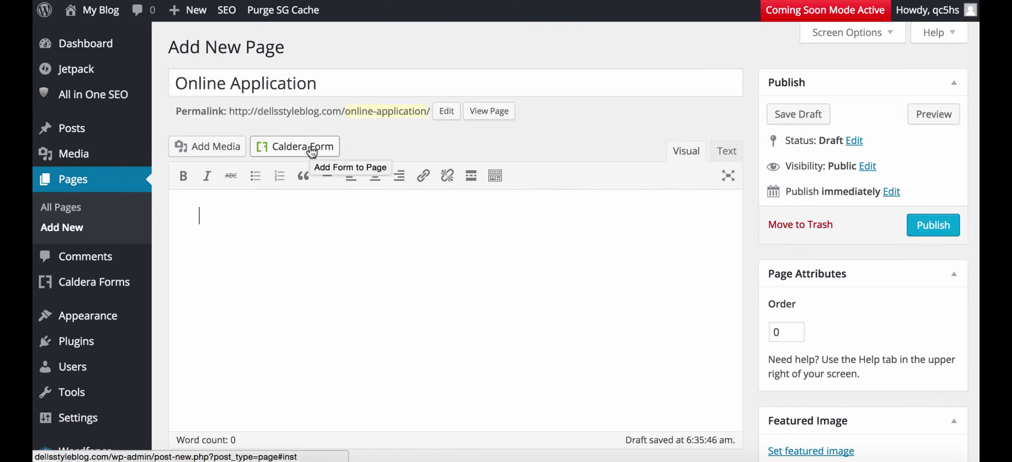
# Insert the Caldera 'Application' form into the page body and publish the page
pyautogui.click(312, 151)
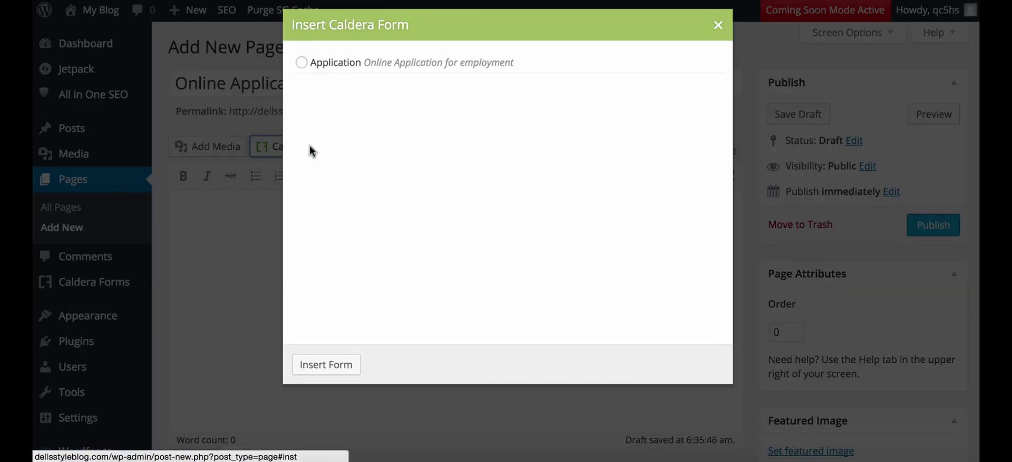
pyautogui.click(302, 63)
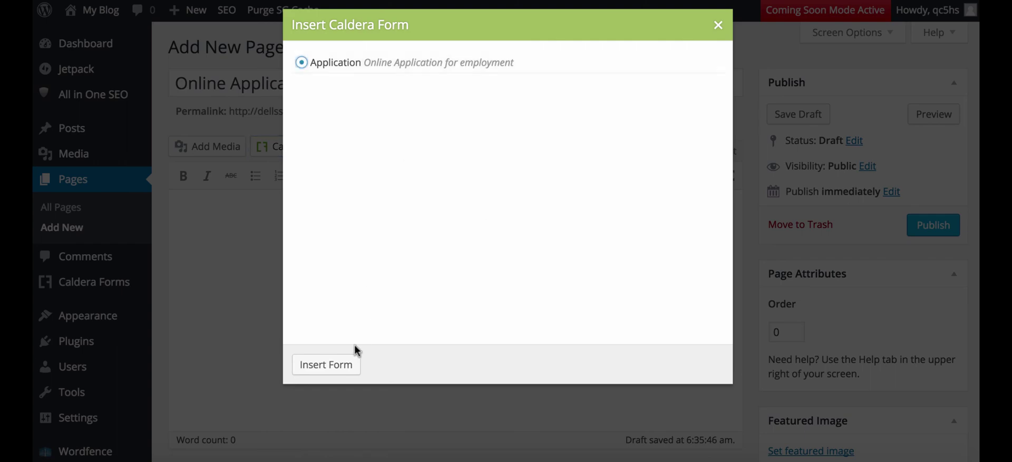
pyautogui.click(342, 364)
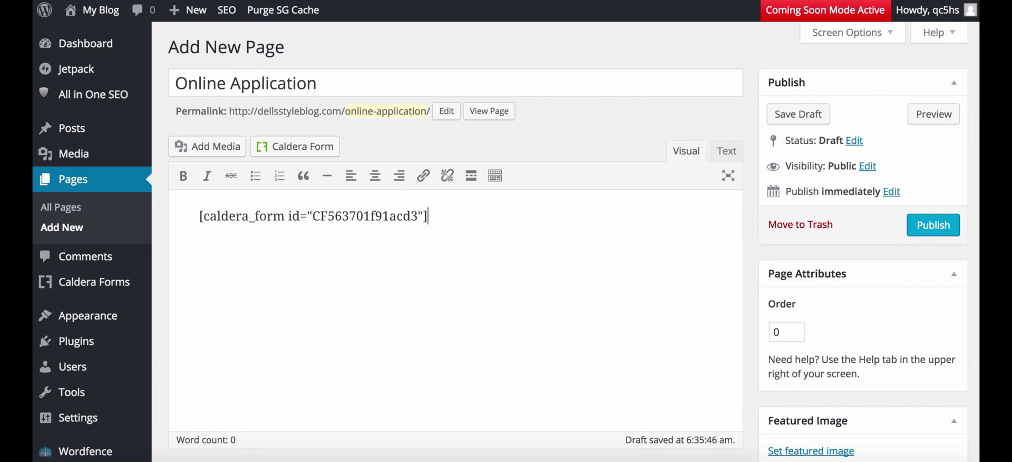
pyautogui.click(923, 226)
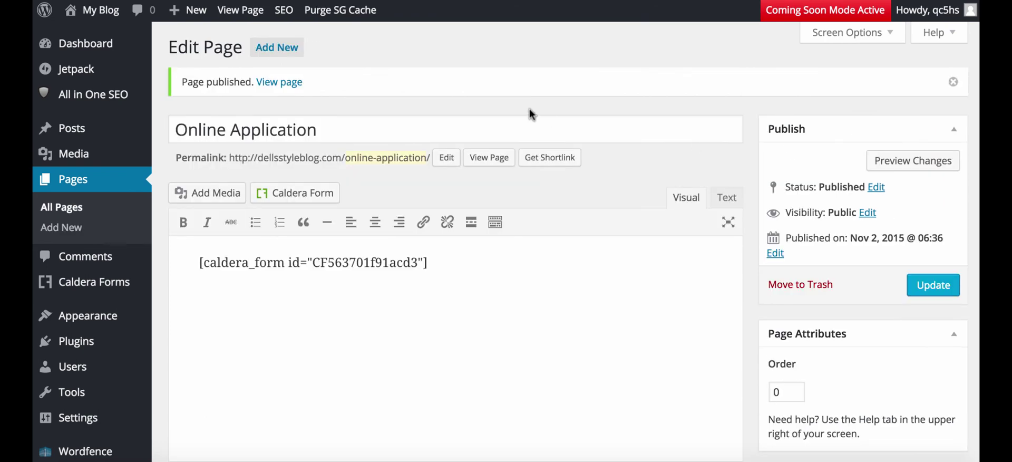
# View the live Online Application page and scroll through its Apply Here form
pyautogui.click(279, 84)
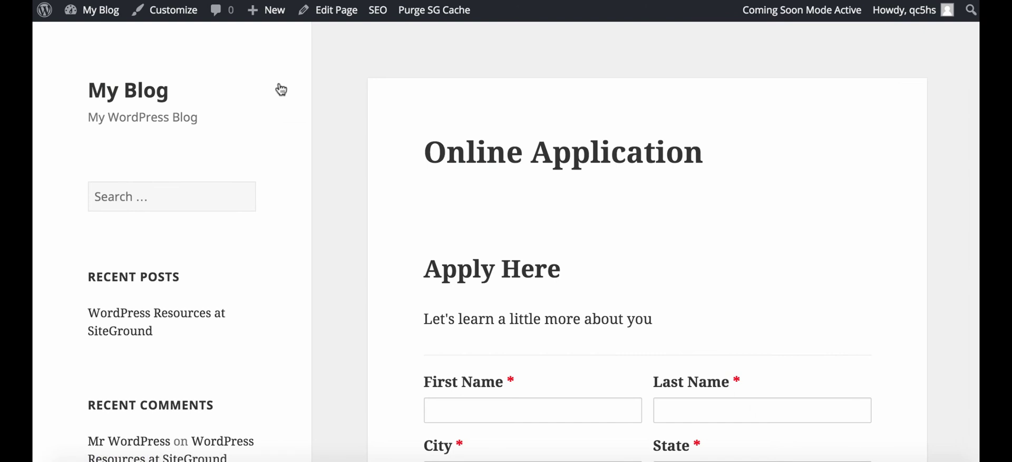
pyautogui.scroll(-6, 280, 90)
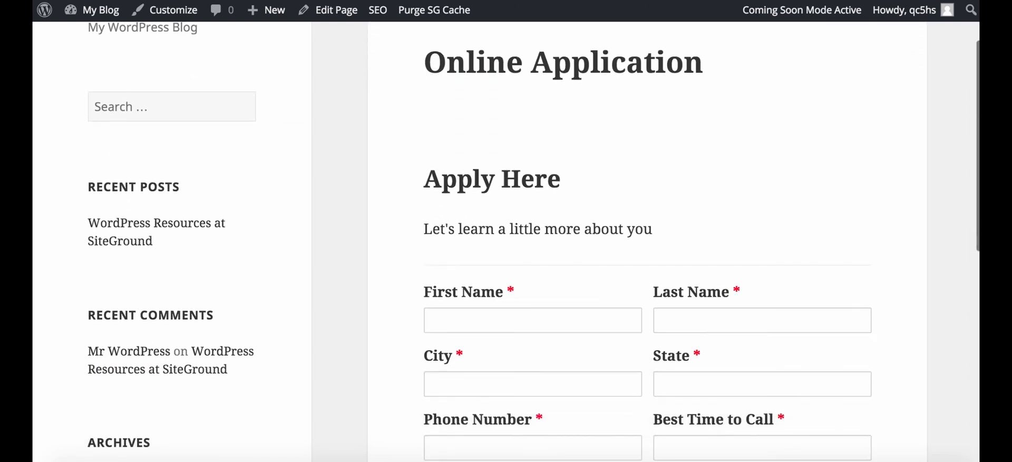
pyautogui.scroll(-1, 532, 242)
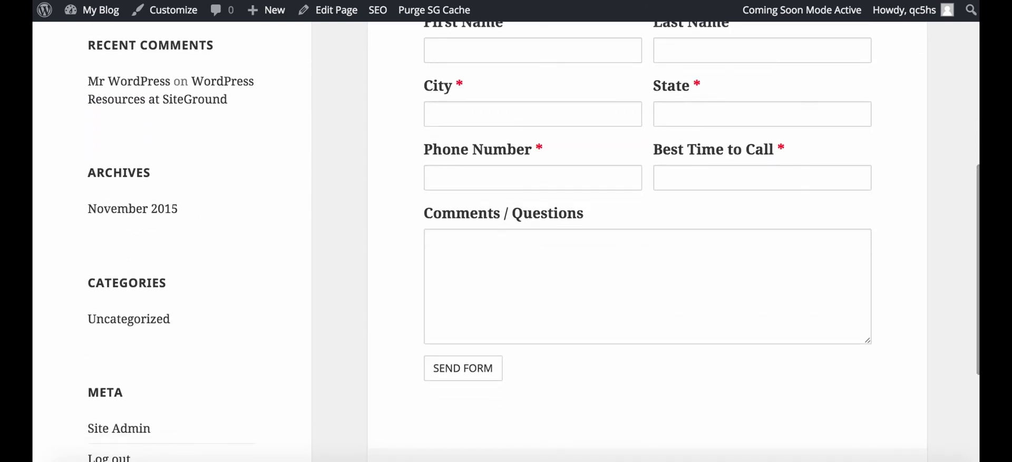
pyautogui.scroll(3, 532, 243)
pyautogui.scroll(4, 532, 243)
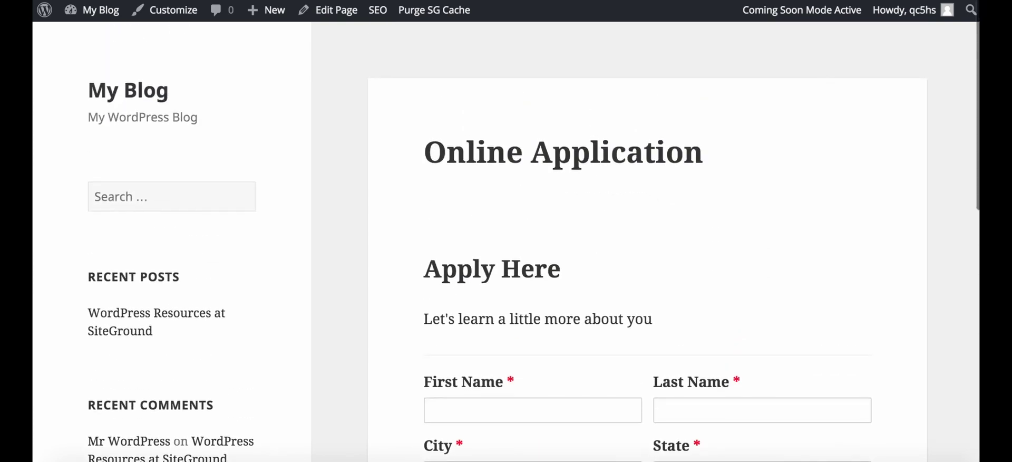
pyautogui.scroll(-11, 532, 242)
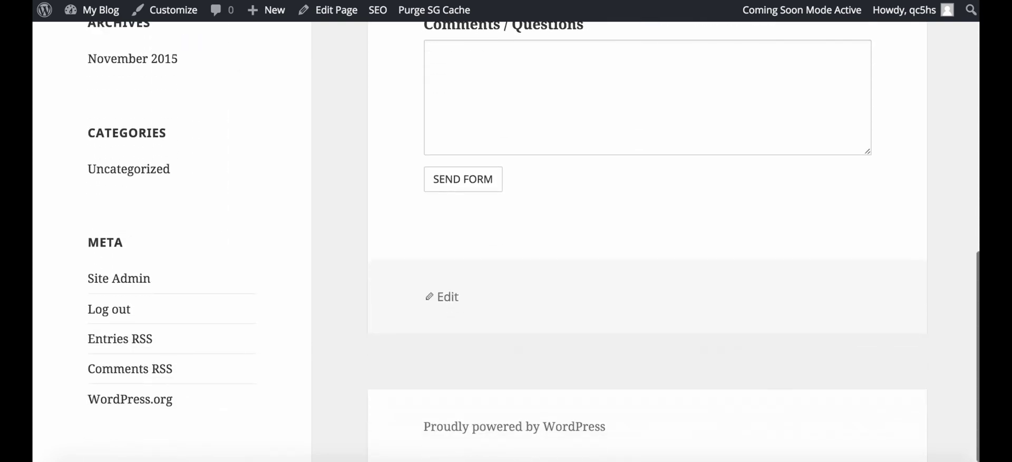
pyautogui.scroll(9, 532, 242)
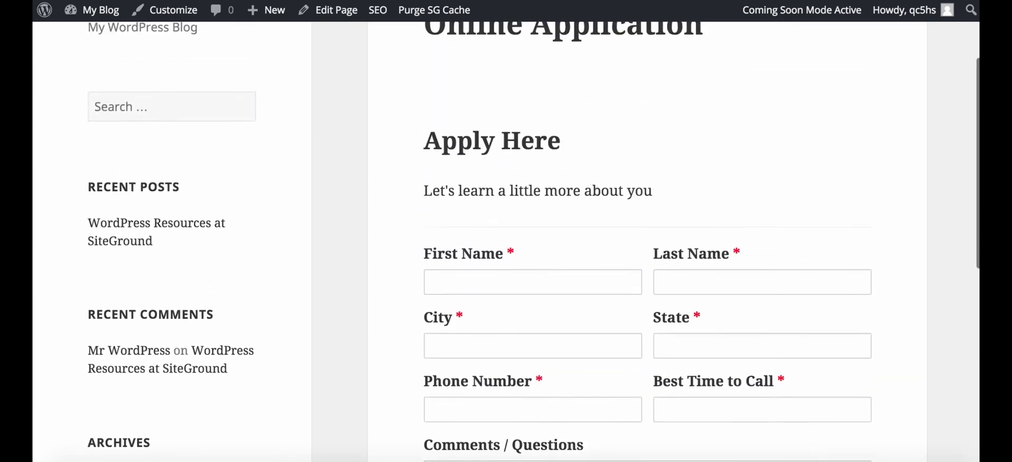
pyautogui.scroll(3, 532, 243)
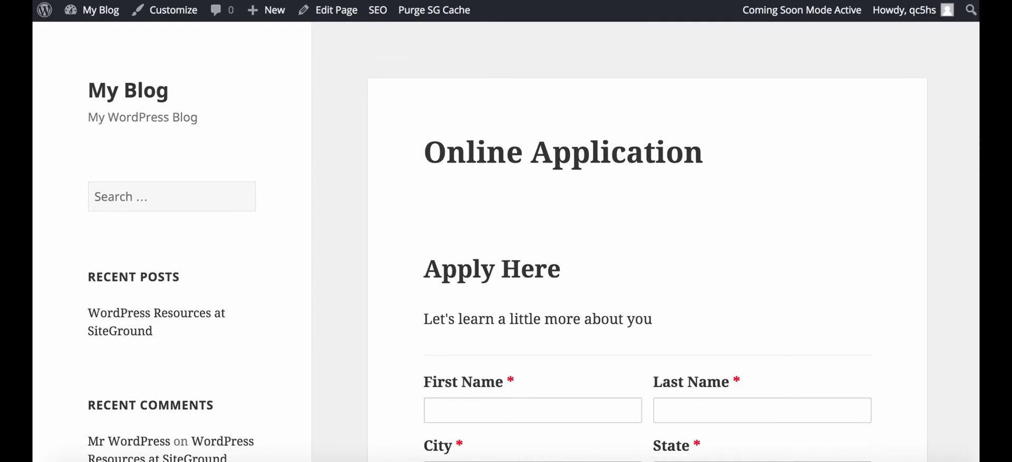